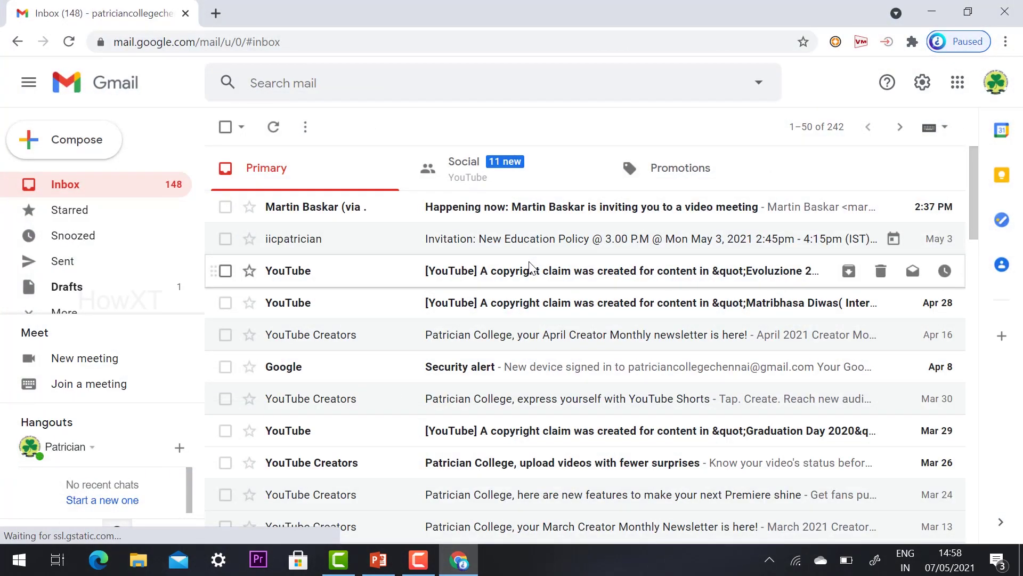
Step: Open YouTube from the Google apps in Gmail and add a blank browser tab alongside it
{"action": "left_click", "coordinate": [958, 82]}
{"action": "left_click", "coordinate": [979, 152]}
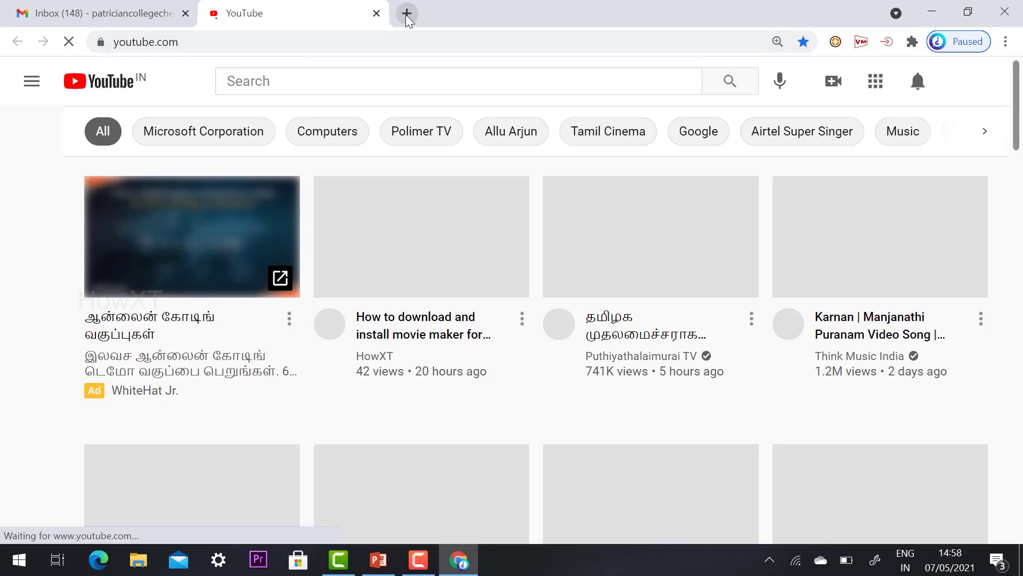
{"action": "left_click", "coordinate": [407, 13]}
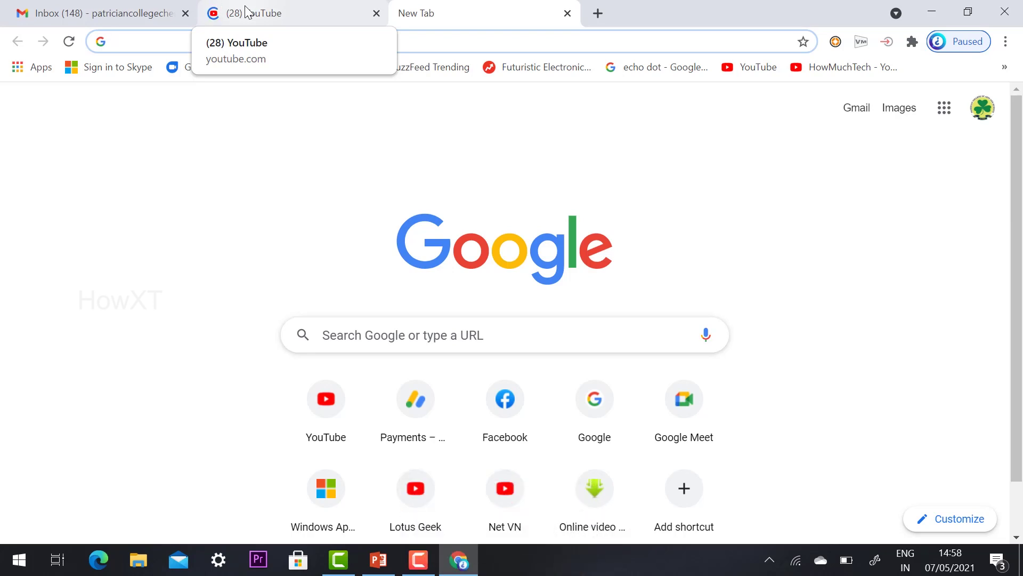
{"action": "left_click", "coordinate": [247, 12]}
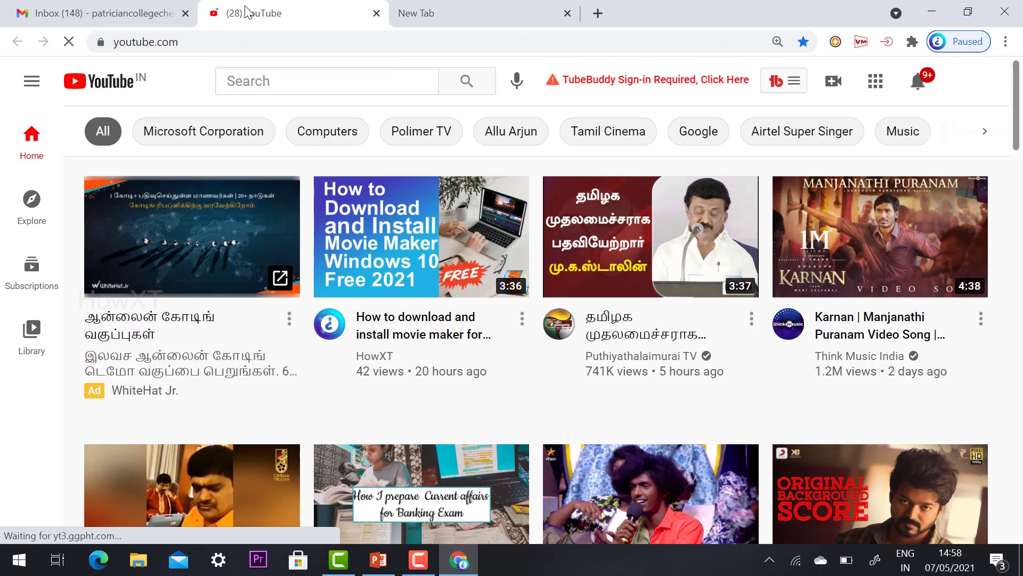
Step: Open YouTube Studio for the signed-in channel
{"action": "left_click", "coordinate": [969, 76]}
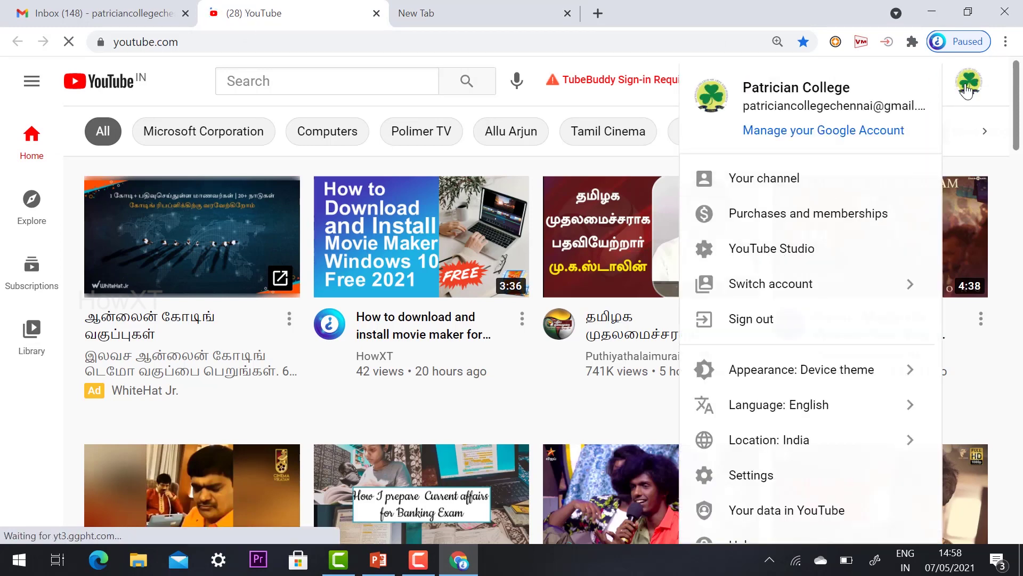
{"action": "left_click", "coordinate": [967, 88]}
{"action": "left_click", "coordinate": [967, 88]}
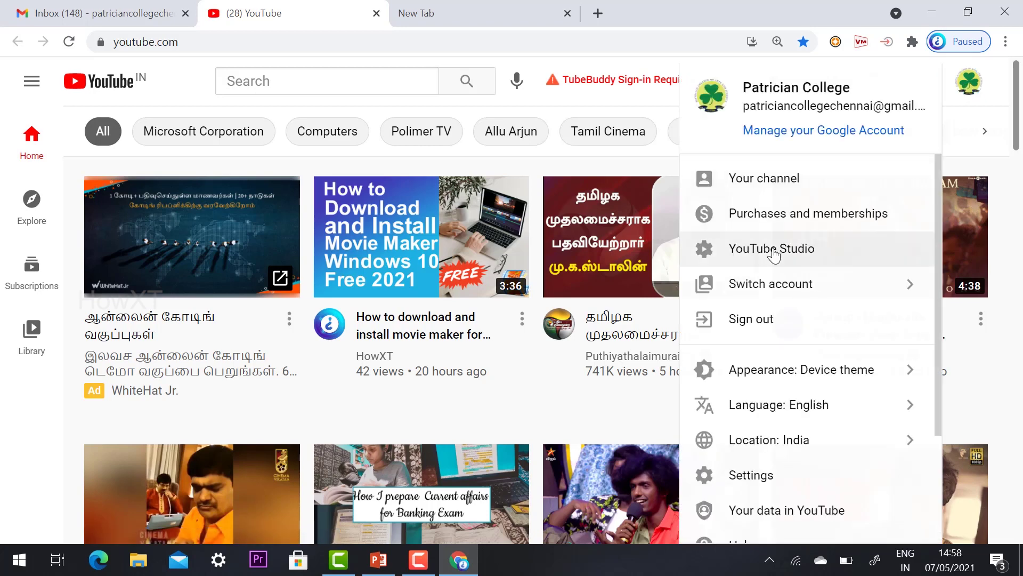
{"action": "left_click", "coordinate": [748, 253]}
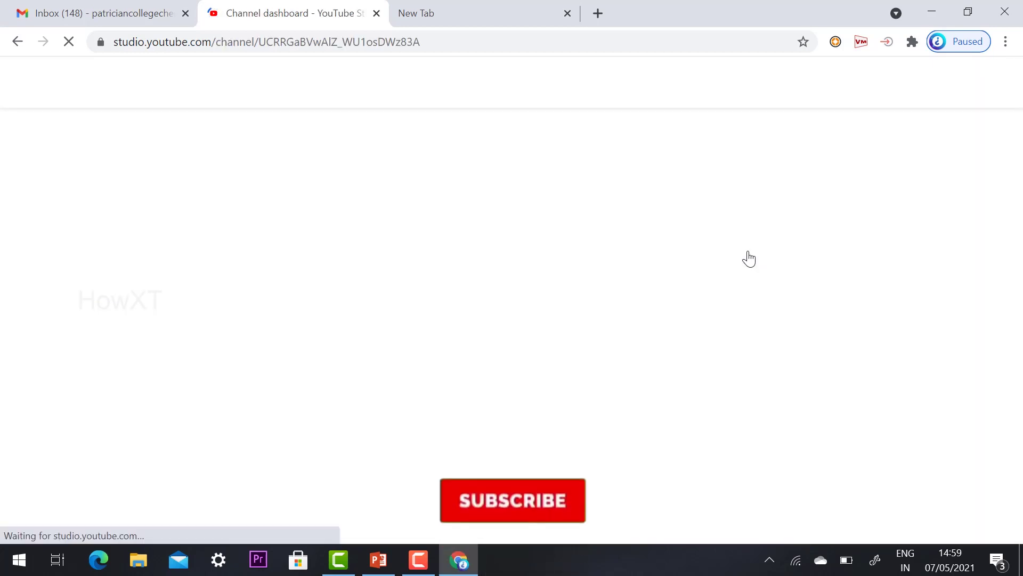
{"action": "left_click", "coordinate": [464, 7]}
{"action": "left_click", "coordinate": [318, 7]}
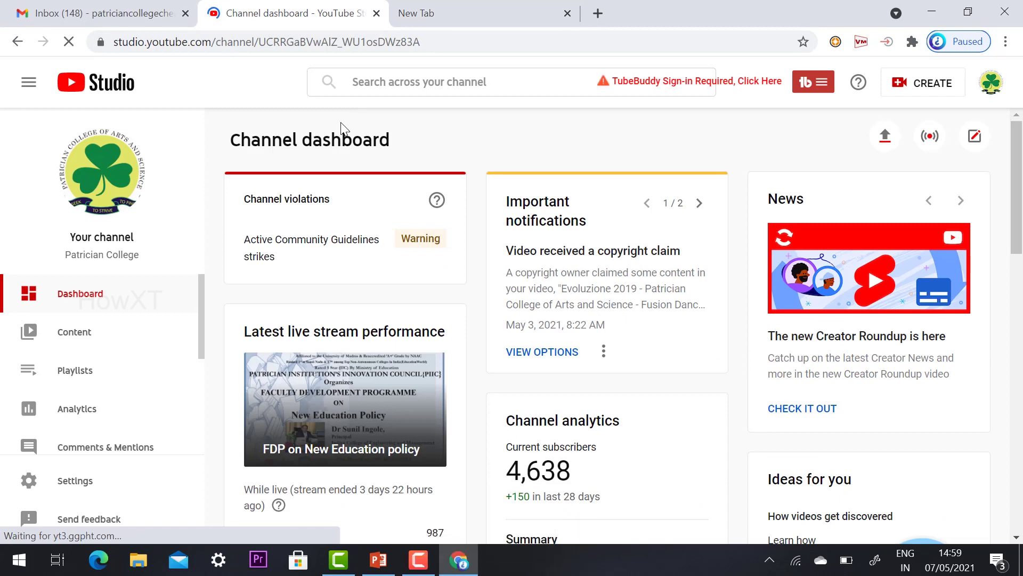
{"action": "left_click", "coordinate": [135, 4]}
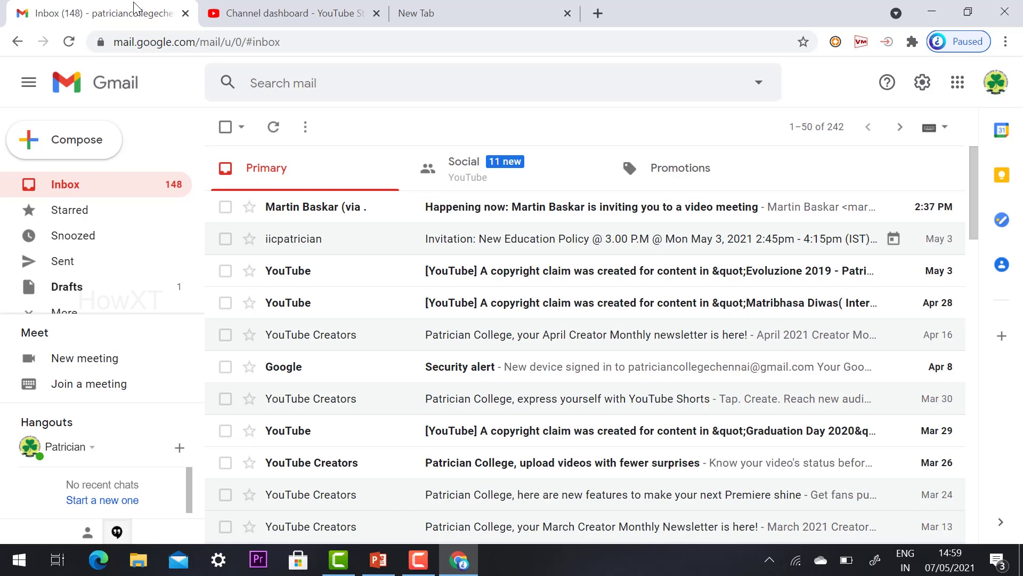
{"action": "left_click", "coordinate": [319, 5]}
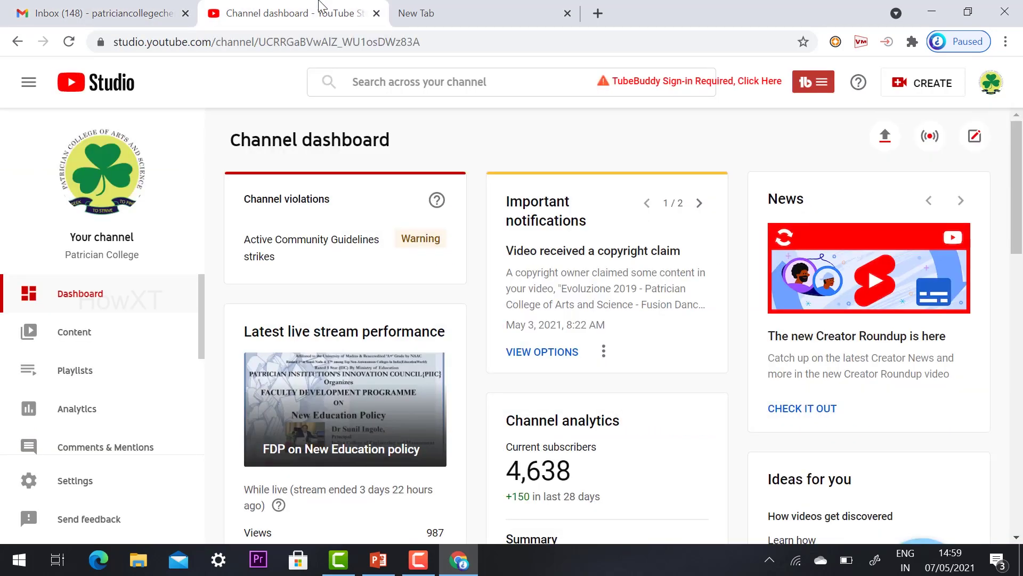
{"action": "left_click", "coordinate": [523, 11]}
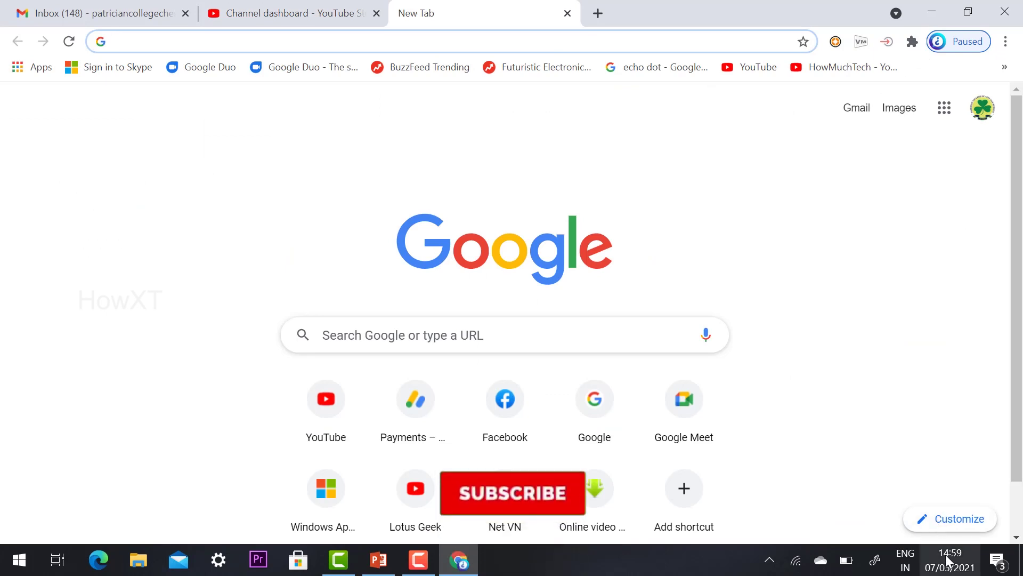
{"action": "key", "text": "super+alt+d"}
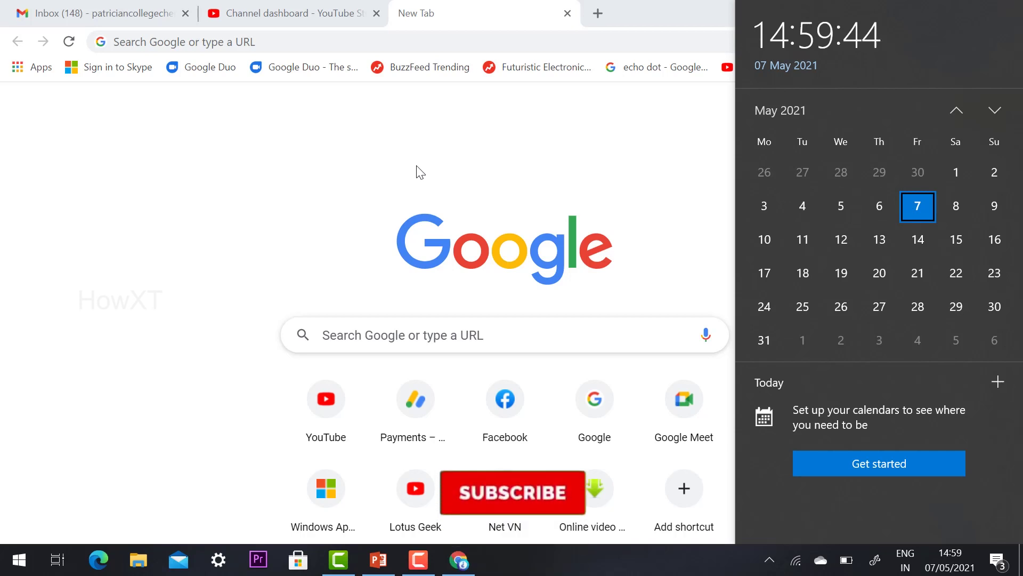
{"action": "left_click", "coordinate": [417, 172]}
{"action": "left_click", "coordinate": [286, 10]}
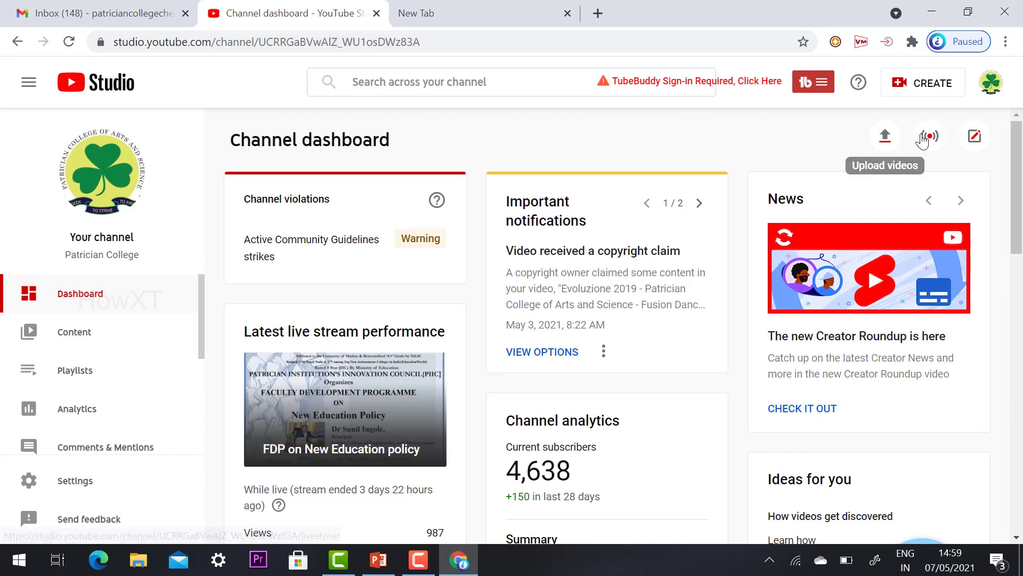
{"action": "left_click", "coordinate": [990, 83]}
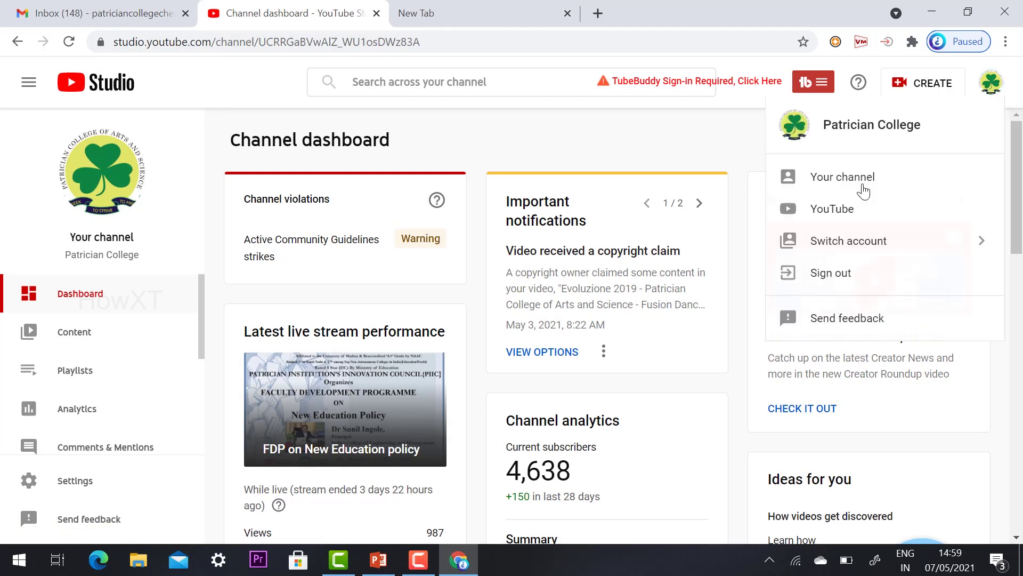
{"action": "left_click", "coordinate": [669, 132]}
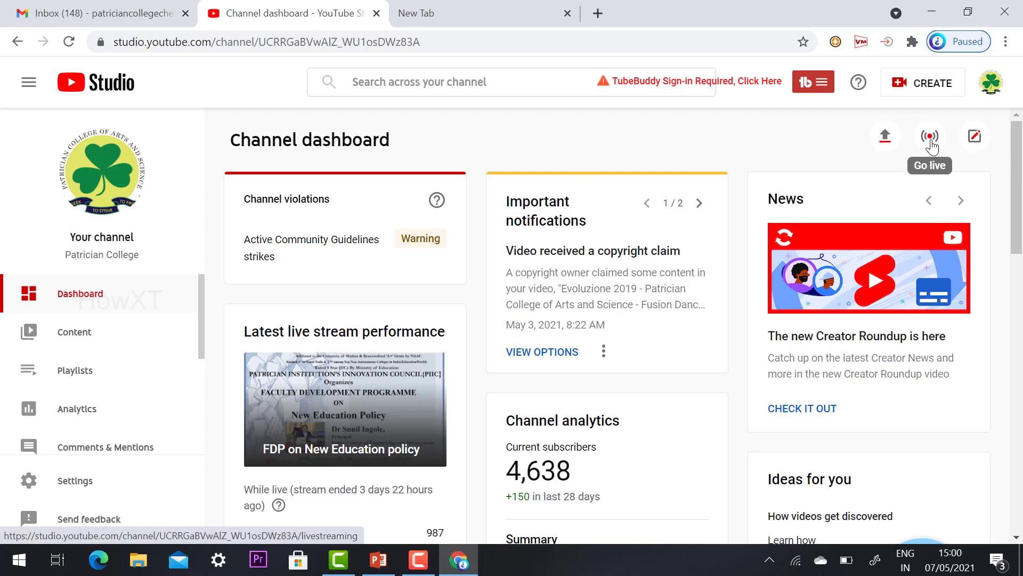
Step: Go to live streaming and start scheduling a stream with new settings instead of reusing the previous ones
{"action": "left_click", "coordinate": [930, 139]}
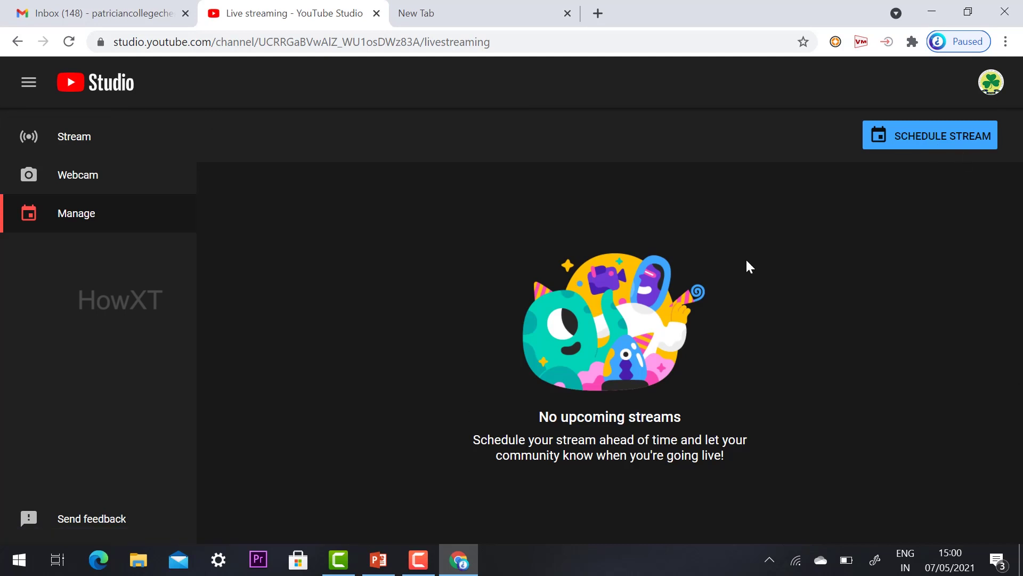
{"action": "left_click", "coordinate": [915, 142]}
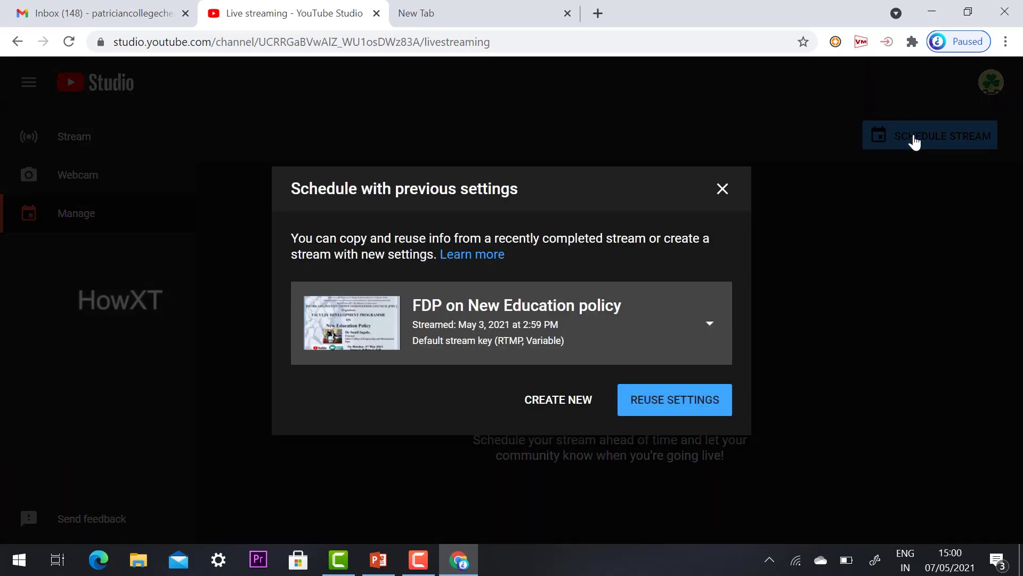
{"action": "left_click", "coordinate": [577, 405]}
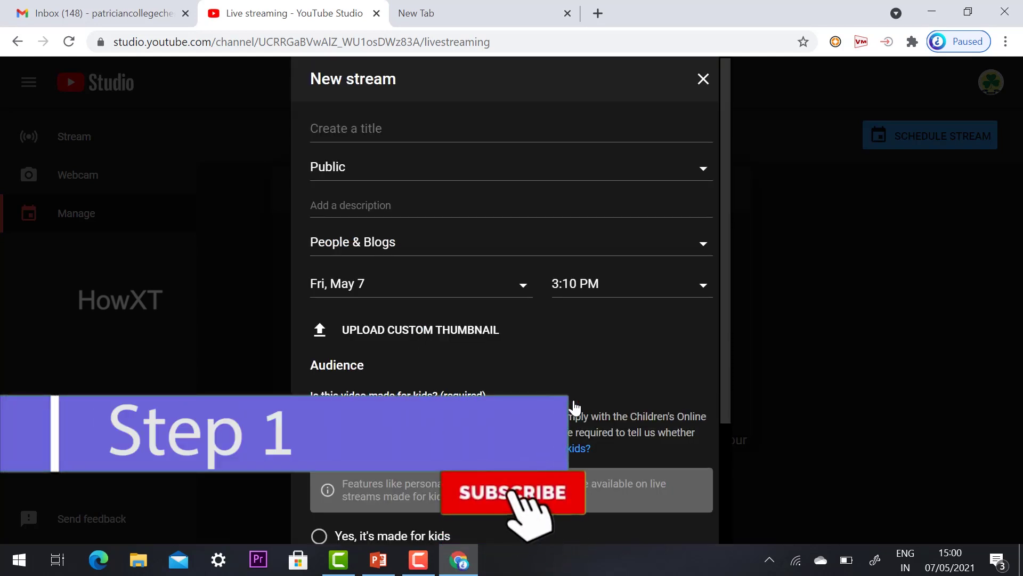
Step: Title the new stream "Demo" and set its visibility to Public
{"action": "left_click", "coordinate": [372, 128]}
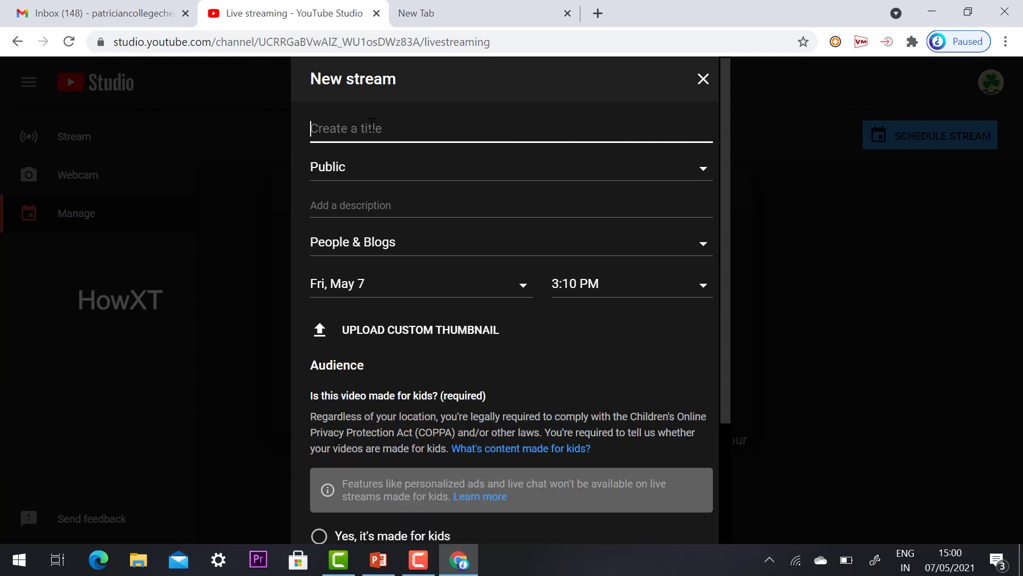
{"action": "type", "text": "Demo"}
{"action": "left_click", "coordinate": [389, 171]}
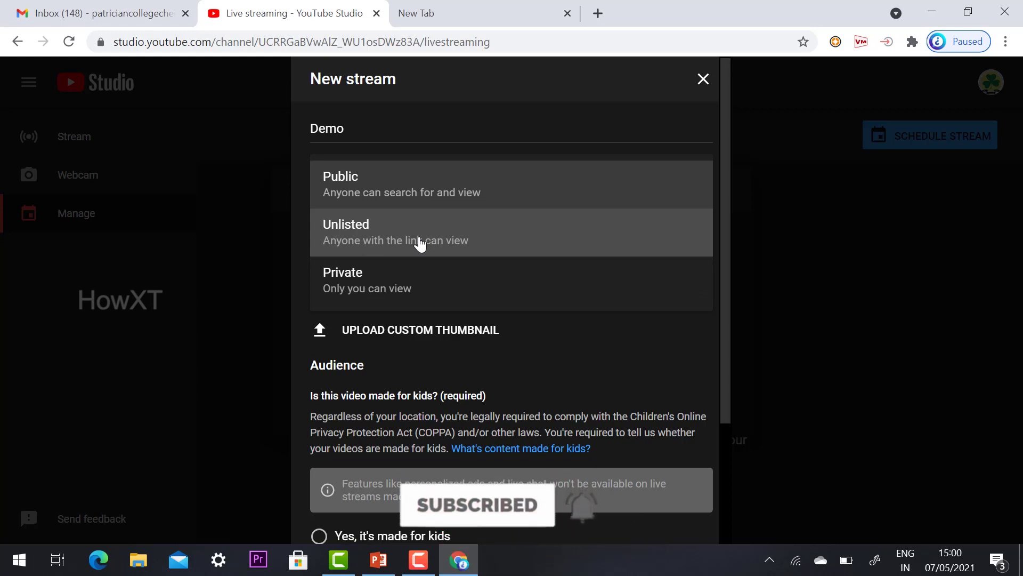
{"action": "left_click", "coordinate": [407, 199]}
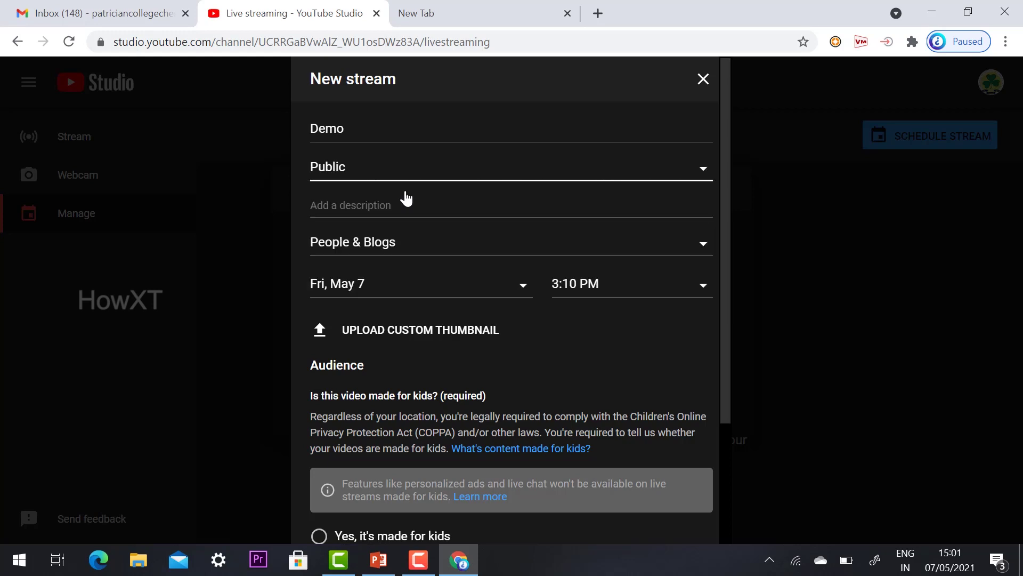
Step: Enter "demo" as the stream's description and set its category to Education
{"action": "left_click", "coordinate": [354, 213]}
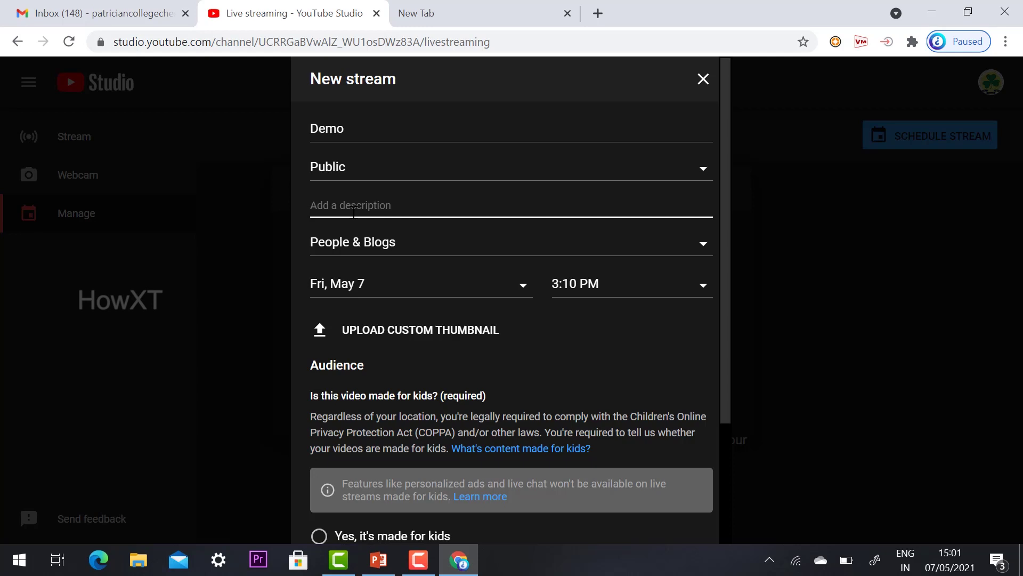
{"action": "type", "text": "demo"}
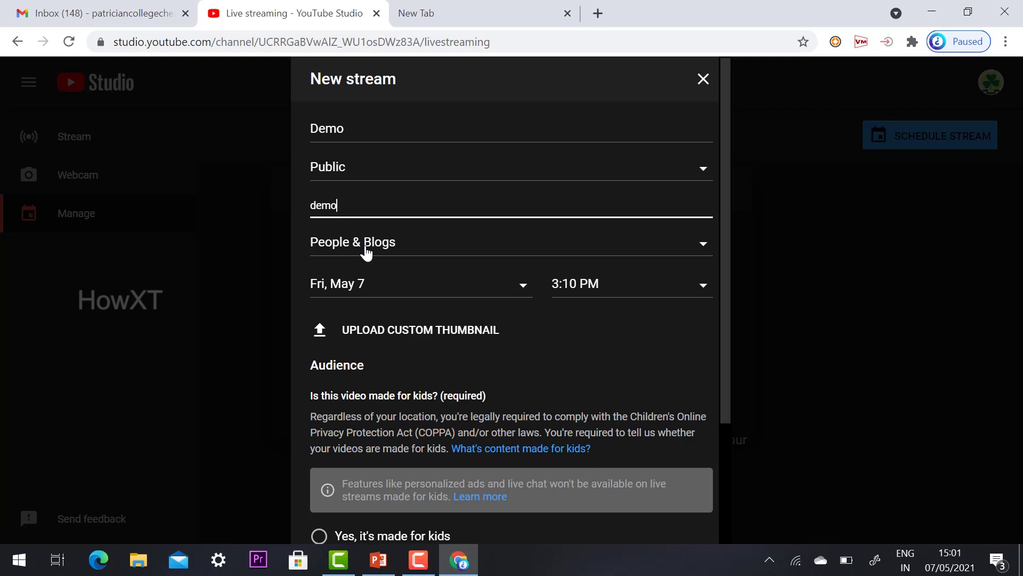
{"action": "left_click", "coordinate": [428, 250]}
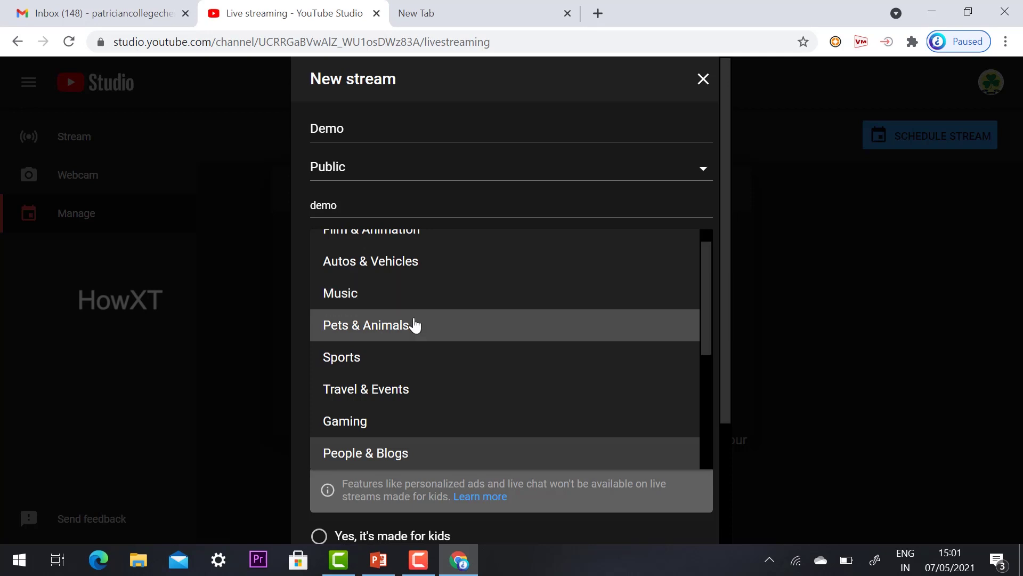
{"action": "scroll", "coordinate": [390, 418], "scroll_direction": "down", "scroll_amount": 2}
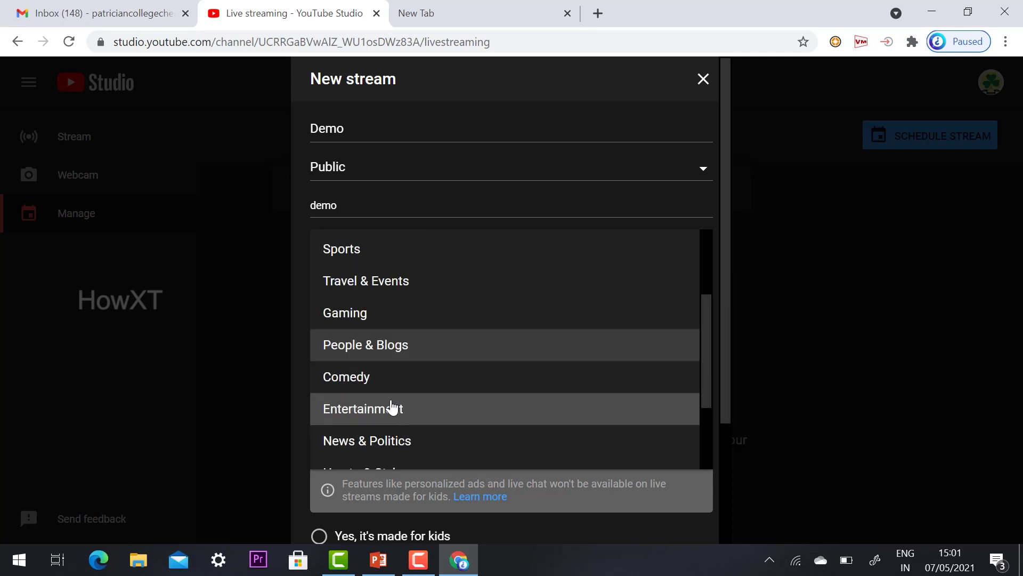
{"action": "scroll", "coordinate": [391, 408], "scroll_direction": "down", "scroll_amount": 1}
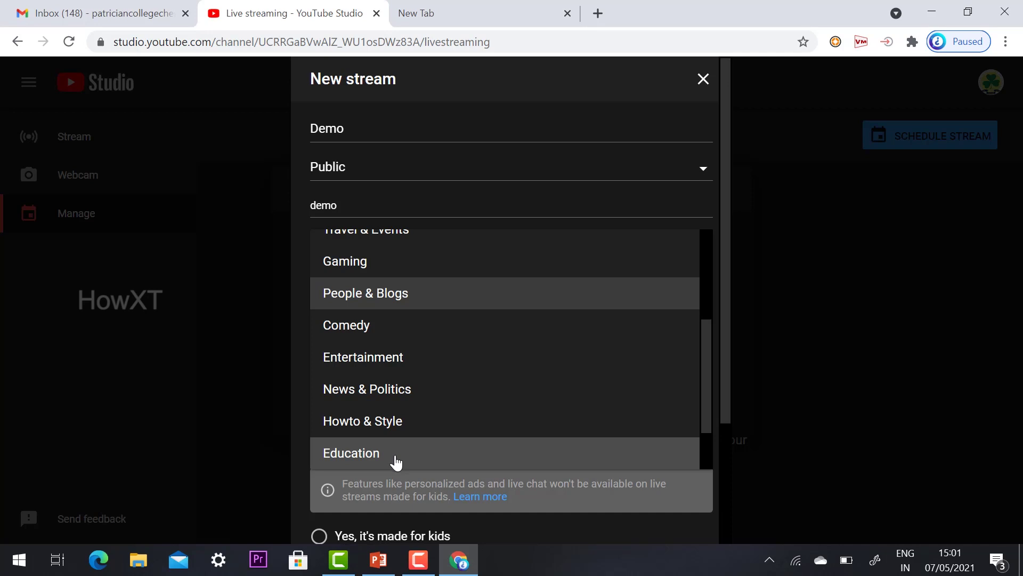
{"action": "left_click", "coordinate": [395, 459]}
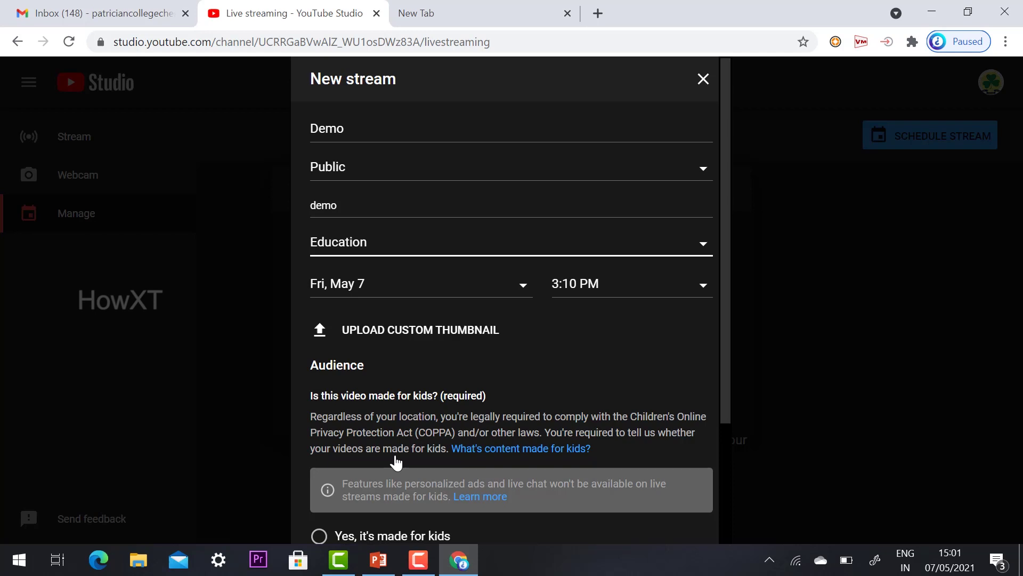
Step: Schedule the stream for Fri, May 7 at 3:30 PM
{"action": "left_click", "coordinate": [379, 287]}
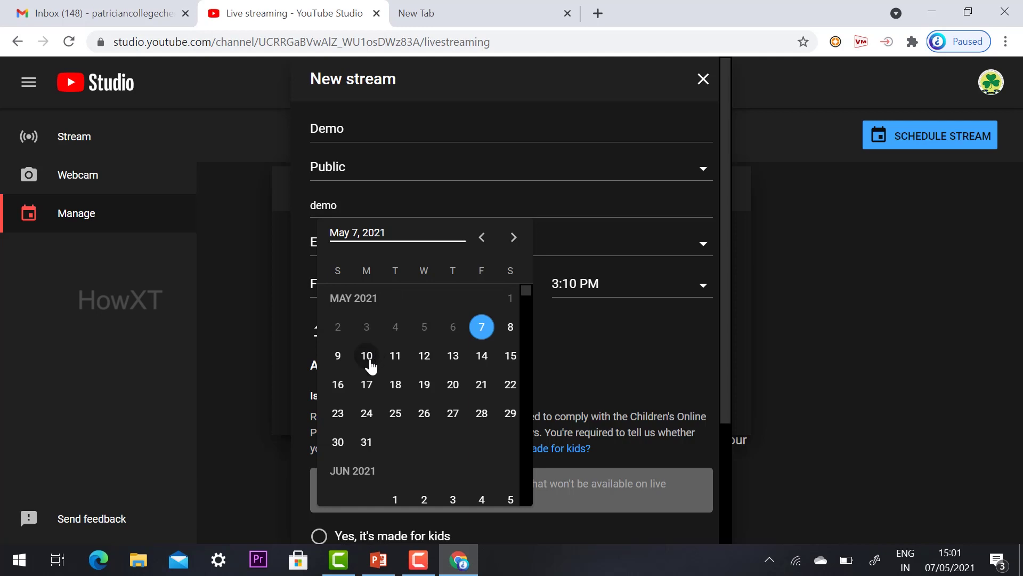
{"action": "left_click", "coordinate": [482, 335]}
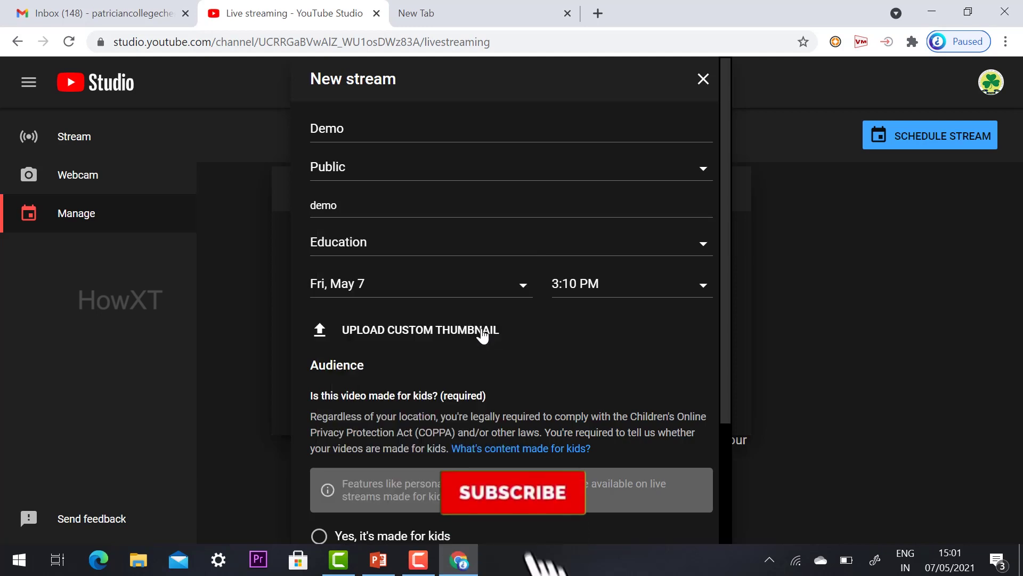
{"action": "left_click", "coordinate": [607, 292]}
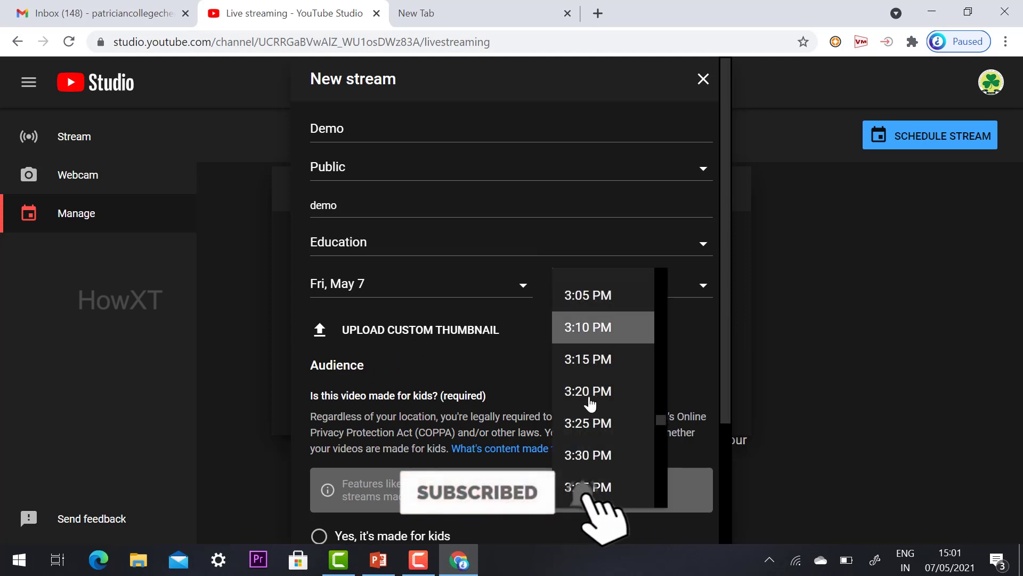
{"action": "scroll", "coordinate": [591, 410], "scroll_direction": "down", "scroll_amount": 1}
{"action": "scroll", "coordinate": [600, 426], "scroll_direction": "down", "scroll_amount": 1}
{"action": "scroll", "coordinate": [597, 415], "scroll_direction": "down", "scroll_amount": 2}
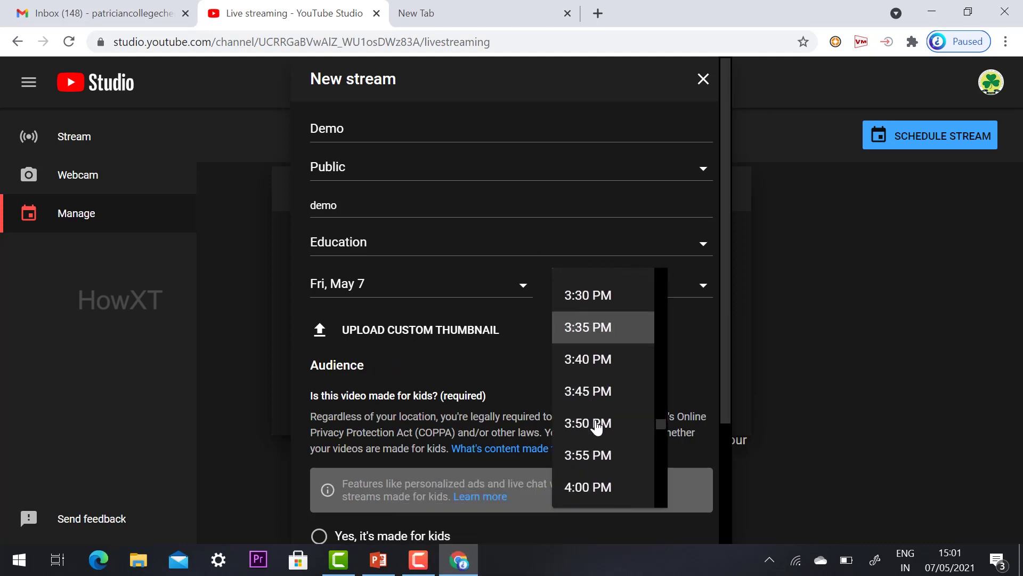
{"action": "scroll", "coordinate": [596, 378], "scroll_direction": "up", "scroll_amount": 4}
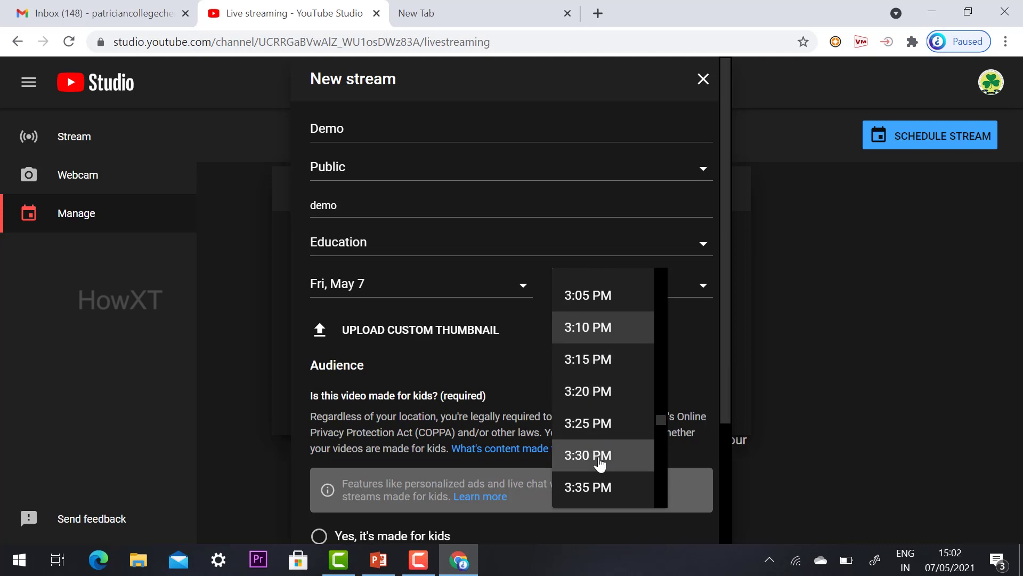
{"action": "left_click", "coordinate": [599, 459]}
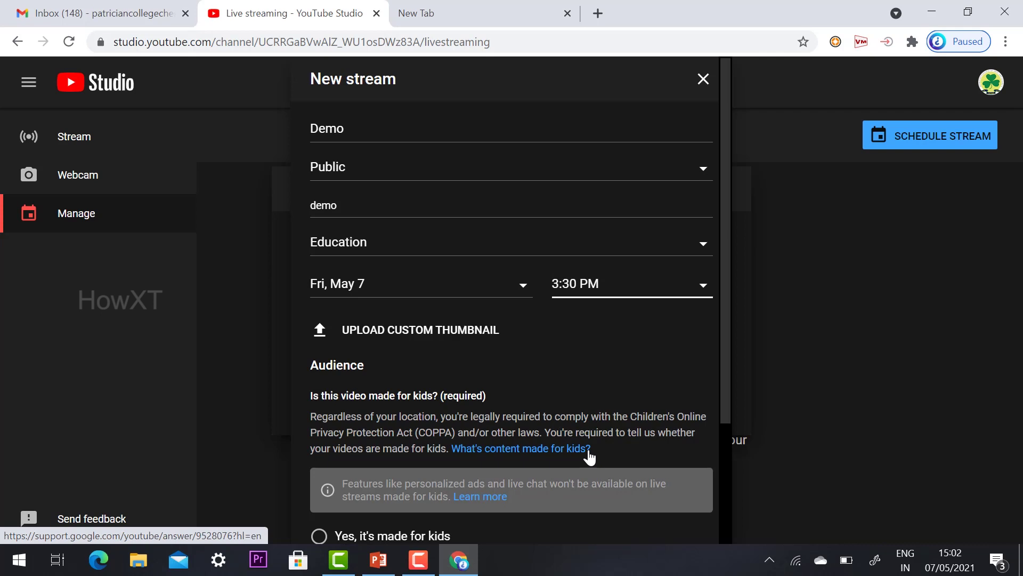
{"action": "left_click", "coordinate": [465, 333]}
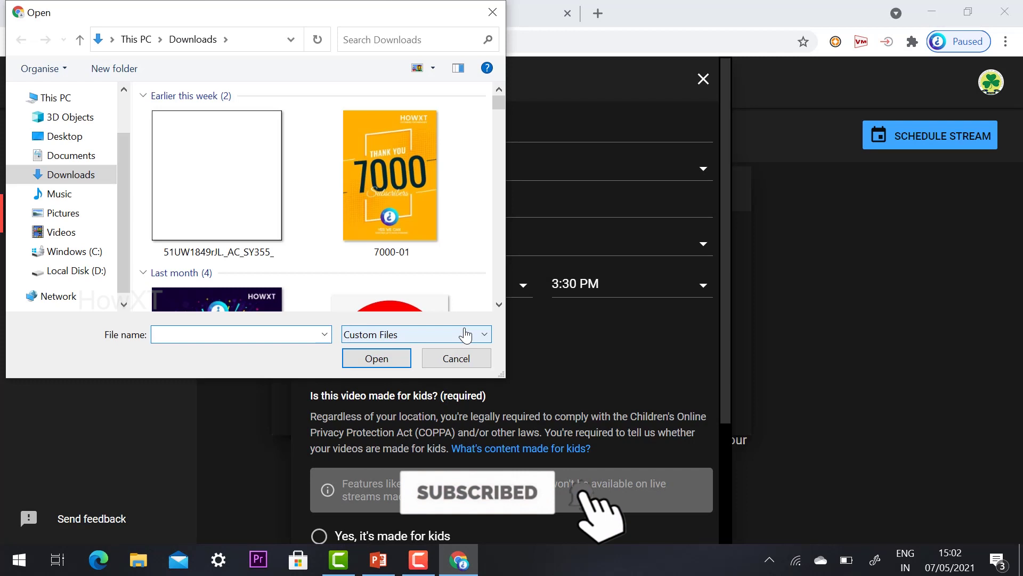
{"action": "left_click", "coordinate": [251, 152]}
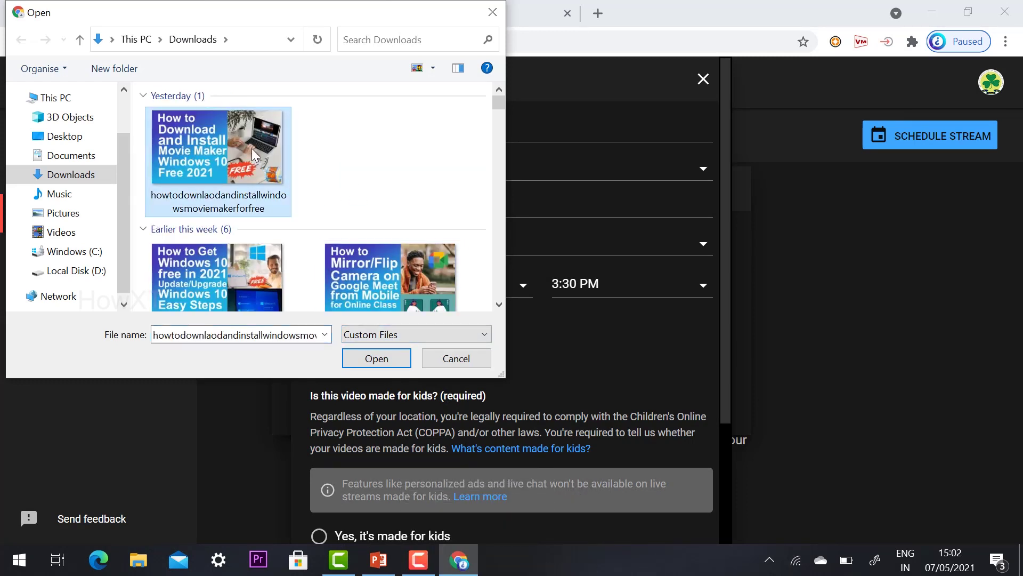
{"action": "left_click", "coordinate": [457, 359]}
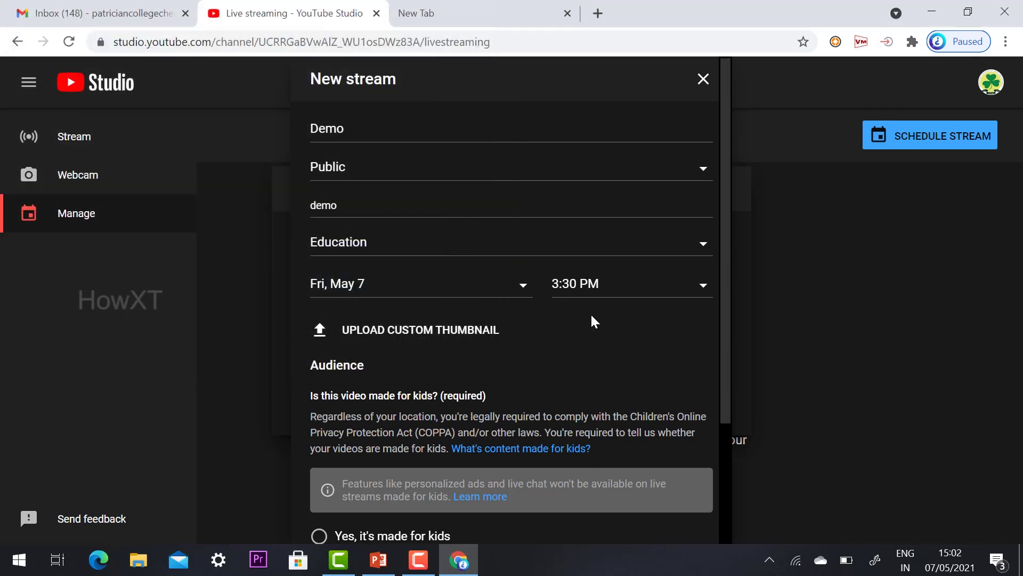
Step: Mark the stream as not made for kids and create it
{"action": "scroll", "coordinate": [477, 379], "scroll_direction": "down", "scroll_amount": 3}
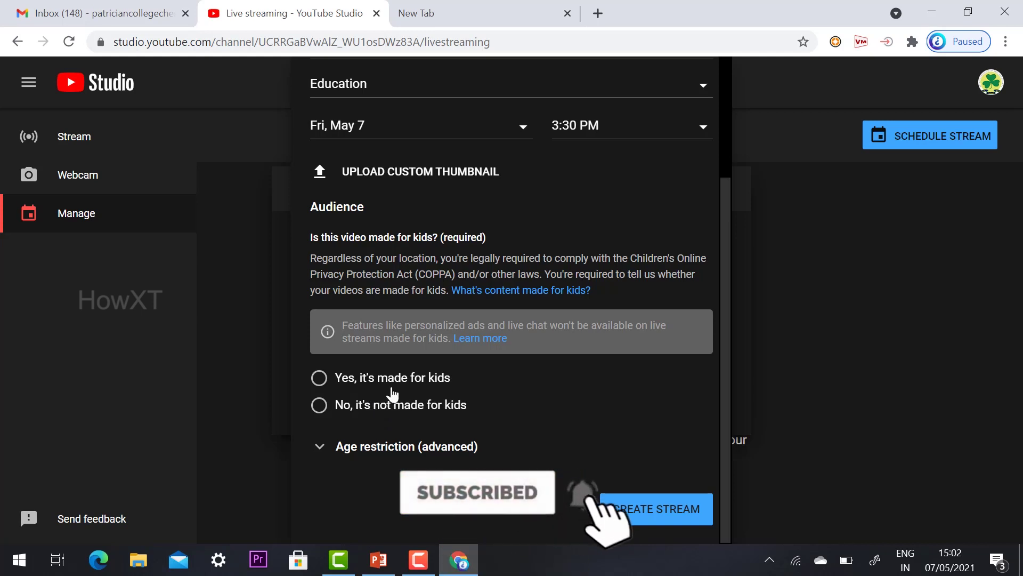
{"action": "left_click", "coordinate": [361, 410]}
{"action": "scroll", "coordinate": [362, 411], "scroll_direction": "up", "scroll_amount": 3}
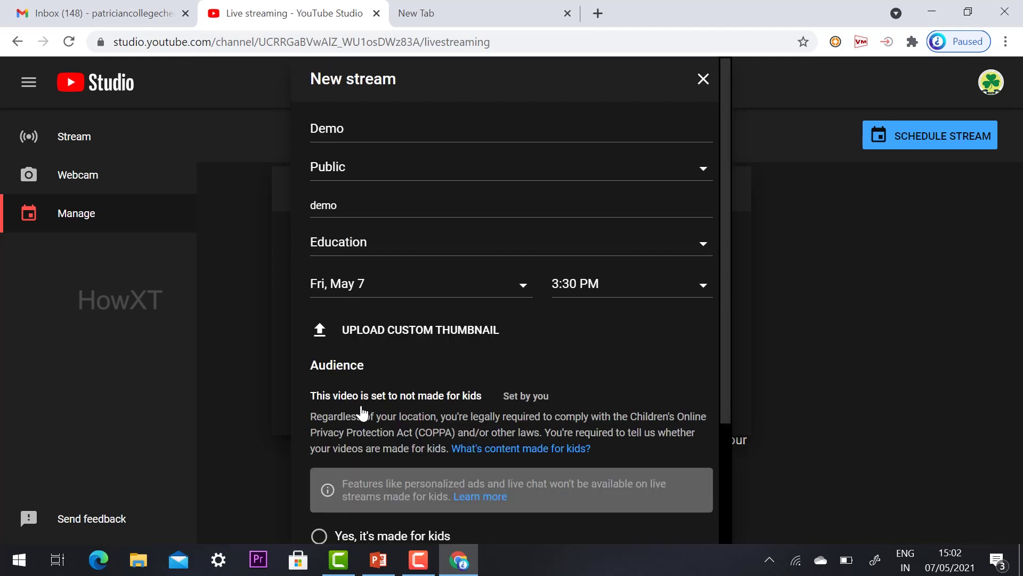
{"action": "scroll", "coordinate": [362, 413], "scroll_direction": "down", "scroll_amount": 3}
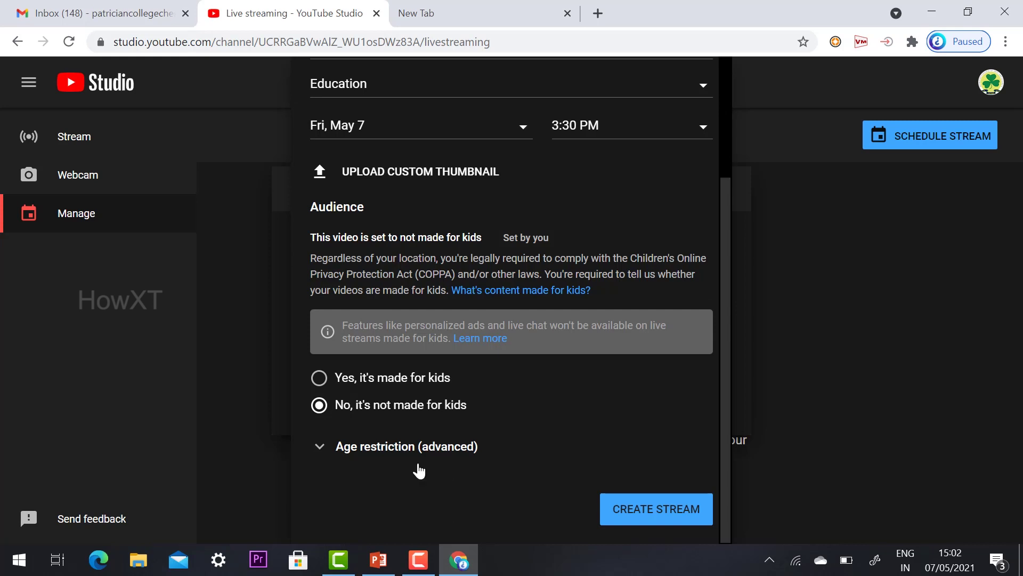
{"action": "left_click", "coordinate": [659, 514]}
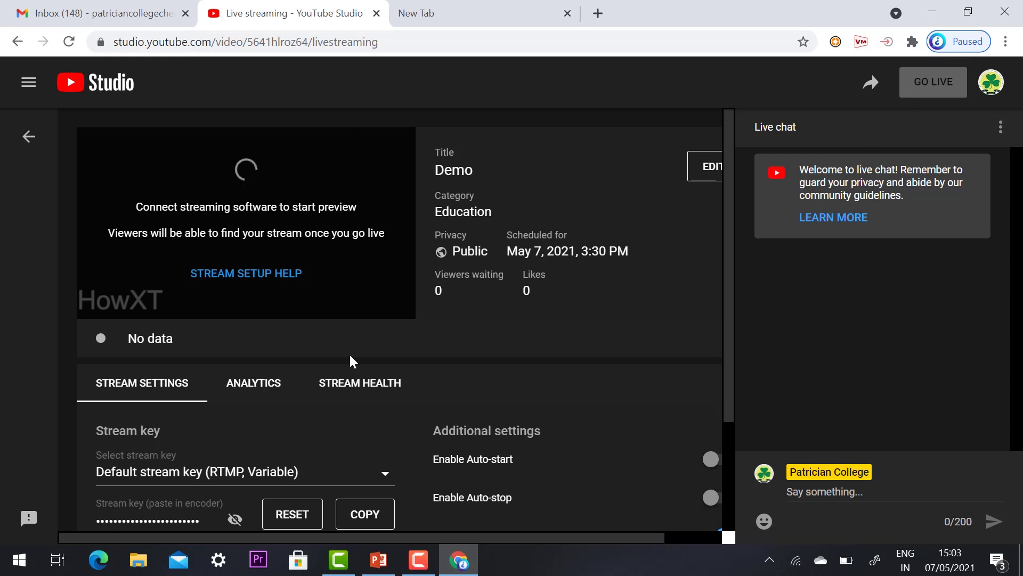
Step: Copy the Demo stream's video link from its sharing options and open its watch page in a new browser tab
{"action": "scroll", "coordinate": [350, 357], "scroll_direction": "down", "scroll_amount": 1}
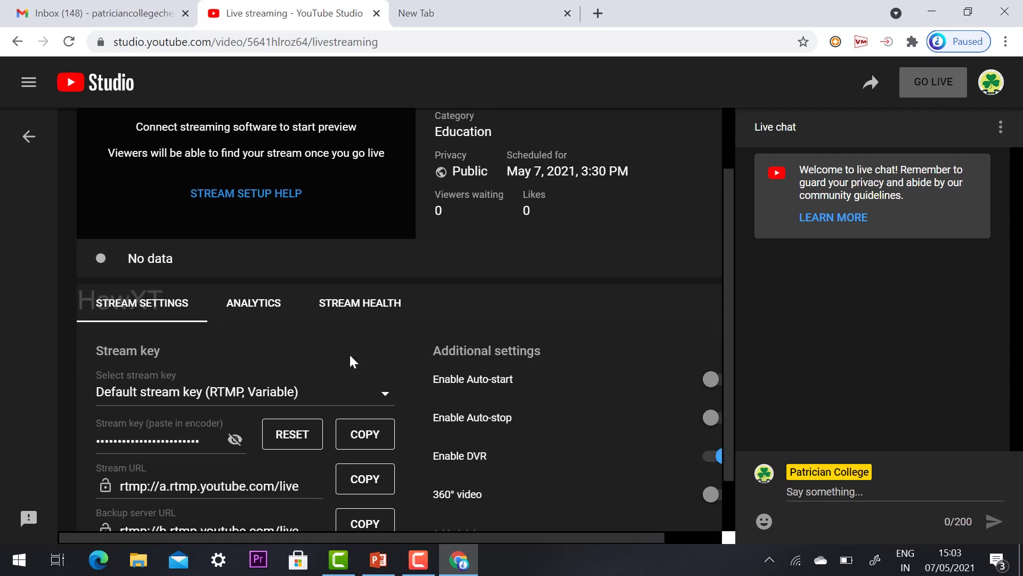
{"action": "scroll", "coordinate": [351, 356], "scroll_direction": "up", "scroll_amount": 1}
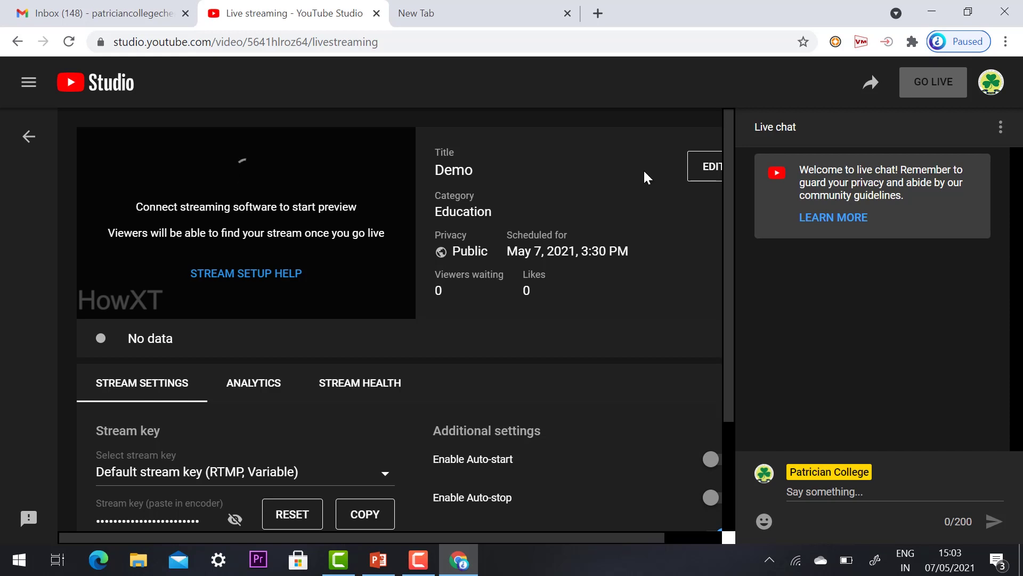
{"action": "left_click", "coordinate": [873, 85]}
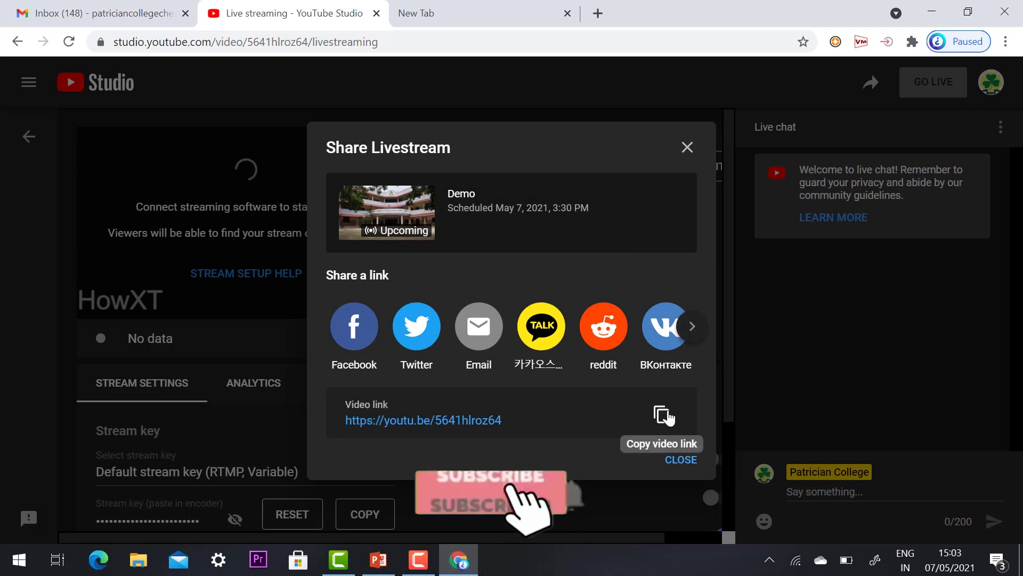
{"action": "left_click", "coordinate": [664, 416]}
{"action": "left_click", "coordinate": [437, 13]}
{"action": "left_click", "coordinate": [311, 42]}
{"action": "key", "text": "ctrl+v"}
{"action": "key", "text": "Return"}
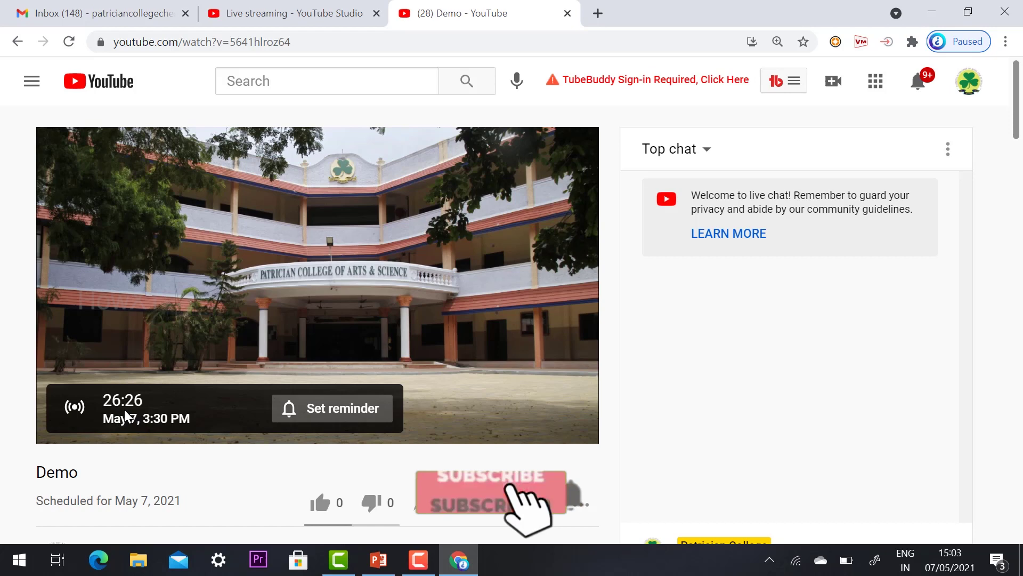
Step: Close the watch page and the sharing dialog, and review the stream key, stream URL and additional settings
{"action": "left_click", "coordinate": [567, 14]}
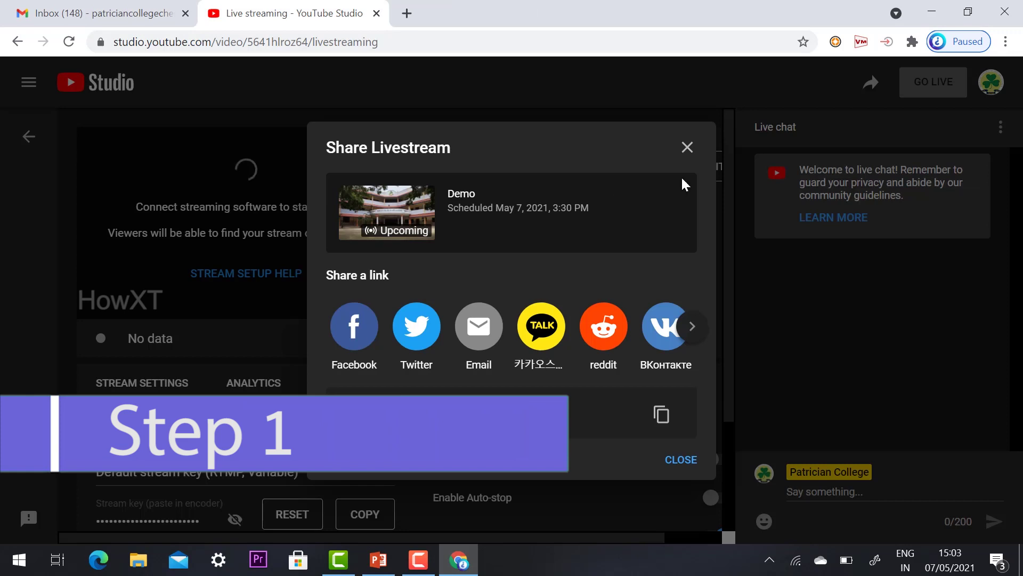
{"action": "left_click", "coordinate": [687, 147]}
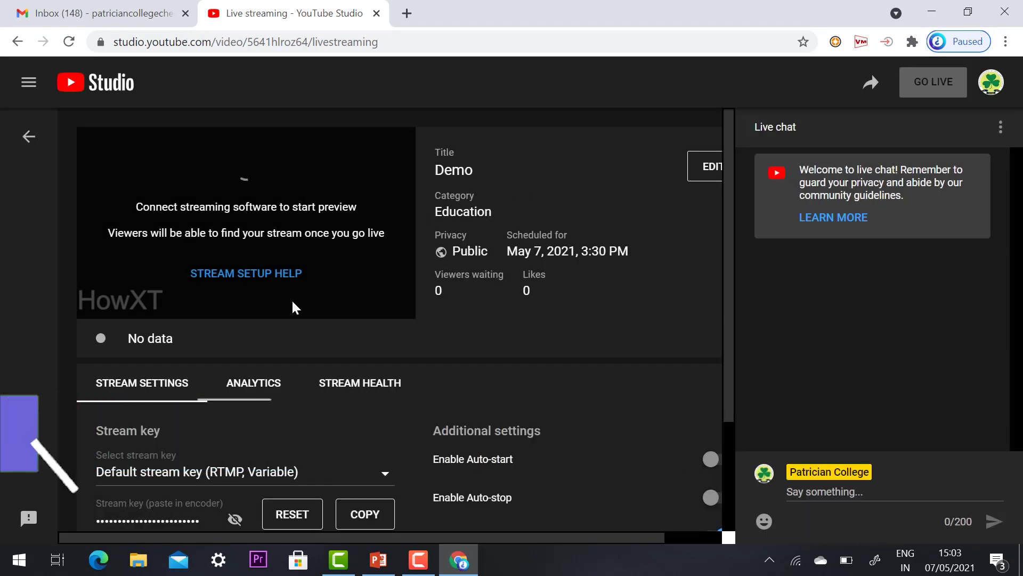
{"action": "scroll", "coordinate": [312, 303], "scroll_direction": "down", "scroll_amount": 2}
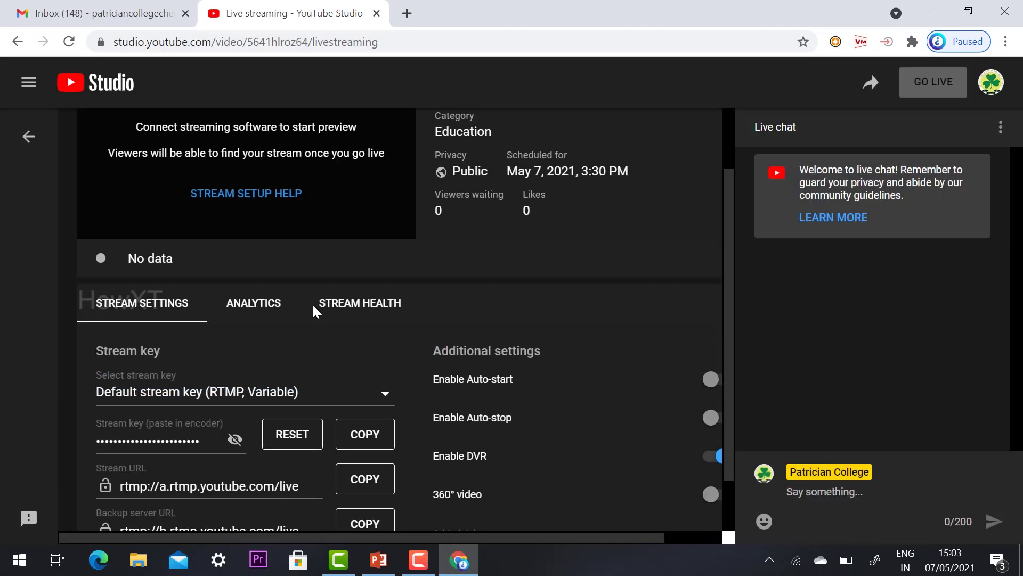
{"action": "scroll", "coordinate": [313, 306], "scroll_direction": "down", "scroll_amount": 1}
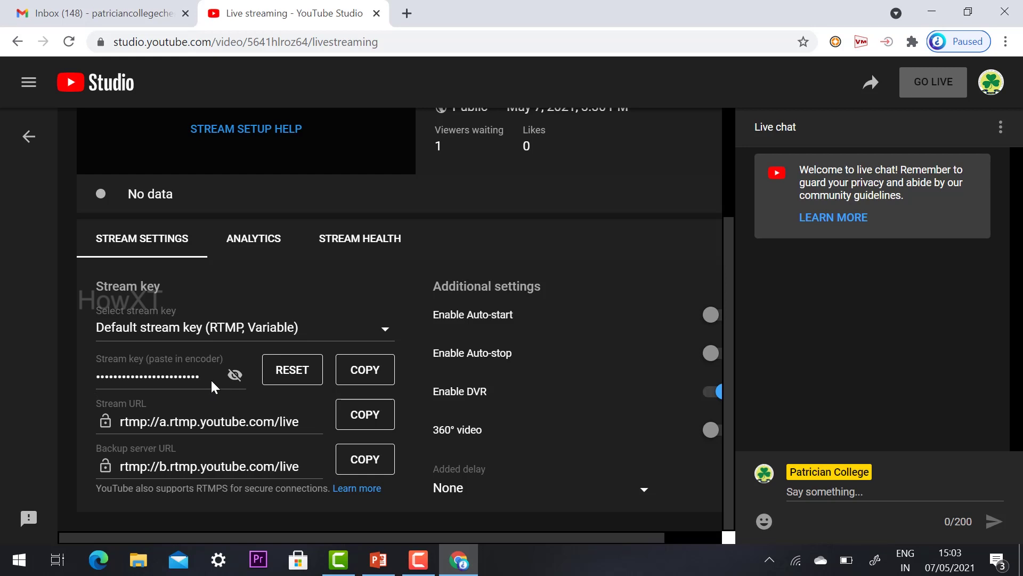
{"action": "scroll", "coordinate": [211, 379], "scroll_direction": "up", "scroll_amount": 3}
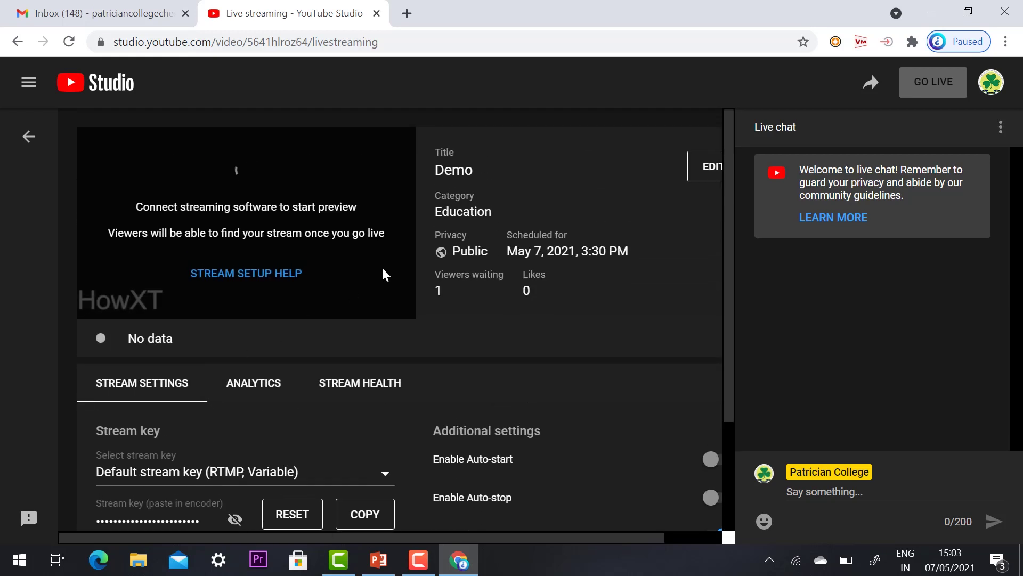
Step: Open google.com in a new browser tab and search for "obs studio"
{"action": "left_click", "coordinate": [407, 14]}
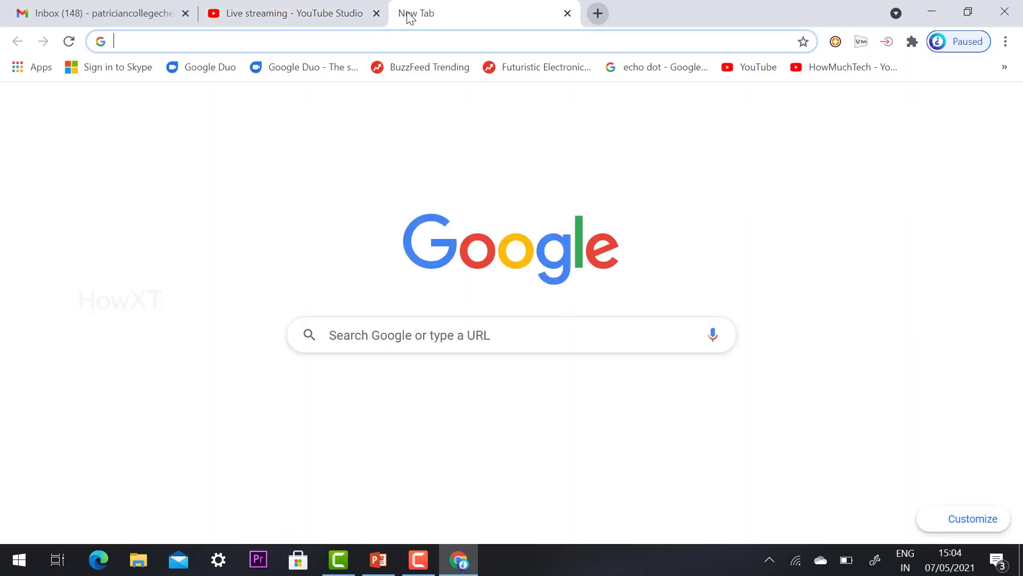
{"action": "type", "text": "google.com"}
{"action": "key", "text": "Return"}
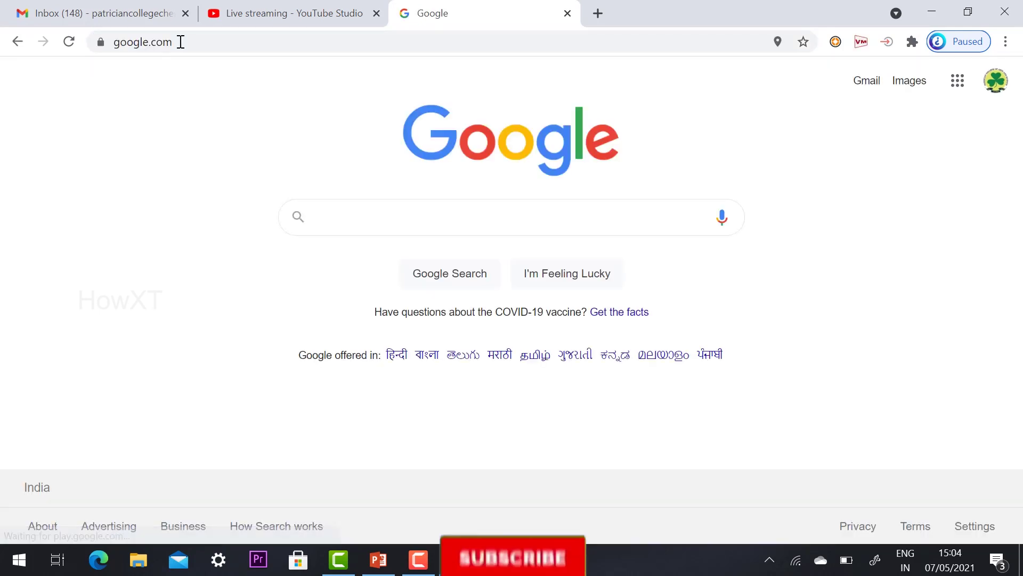
{"action": "type", "text": "ob"}
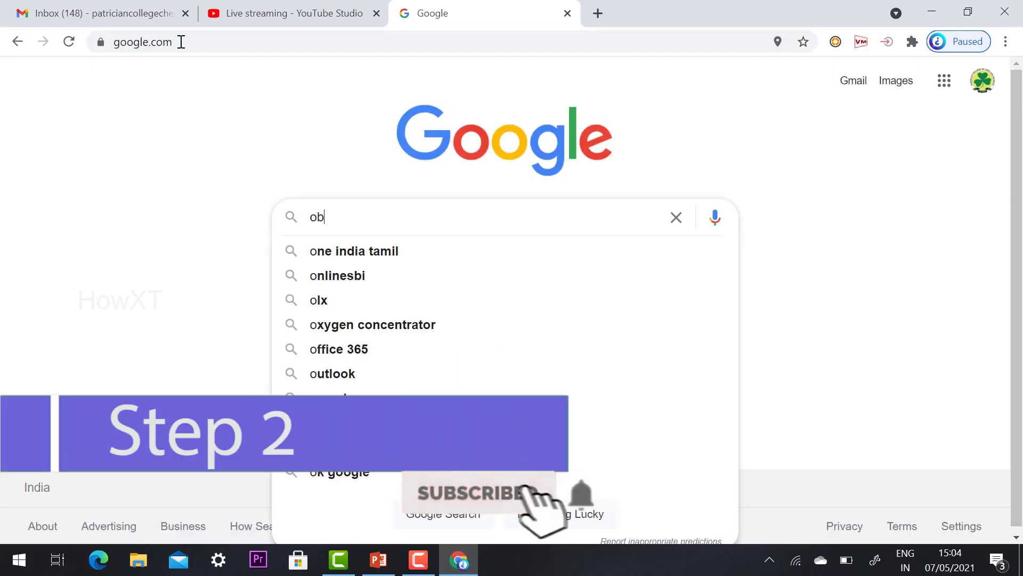
{"action": "type", "text": "s s"}
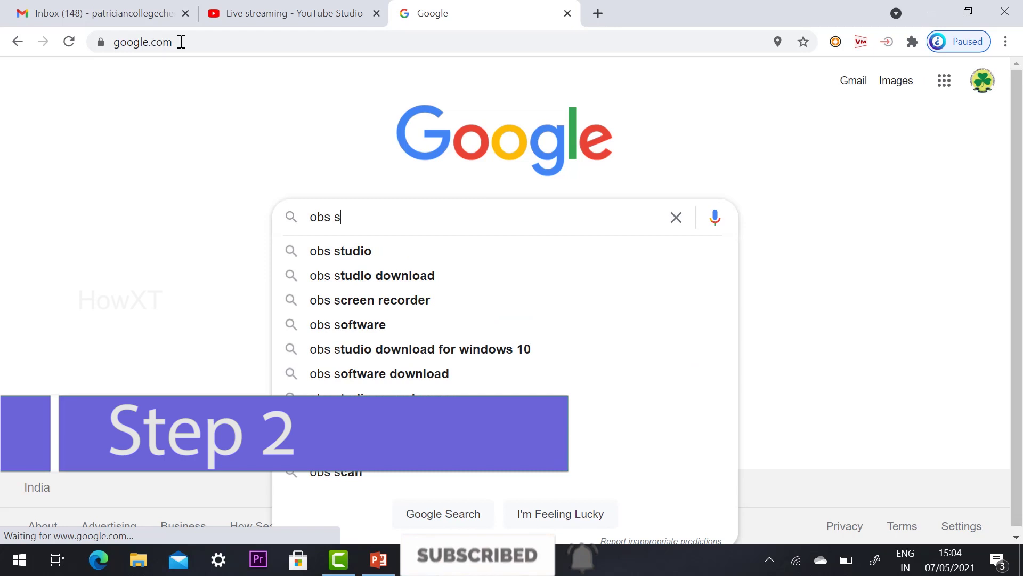
{"action": "type", "text": "tudio"}
{"action": "key", "text": "Return"}
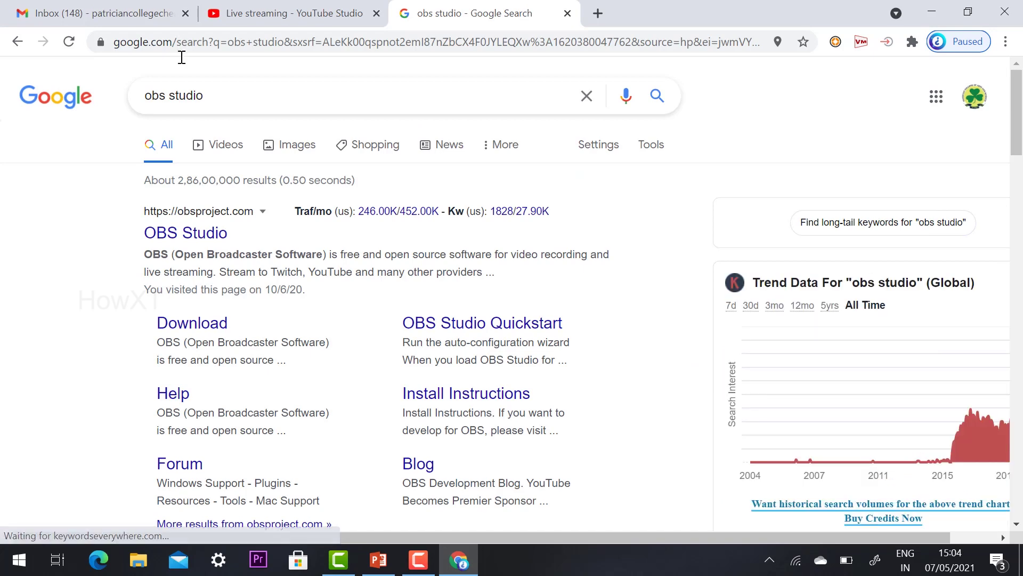
Step: Download the Windows installer for OBS Studio 26.1.1 from obsproject.com and run it
{"action": "left_click", "coordinate": [197, 233]}
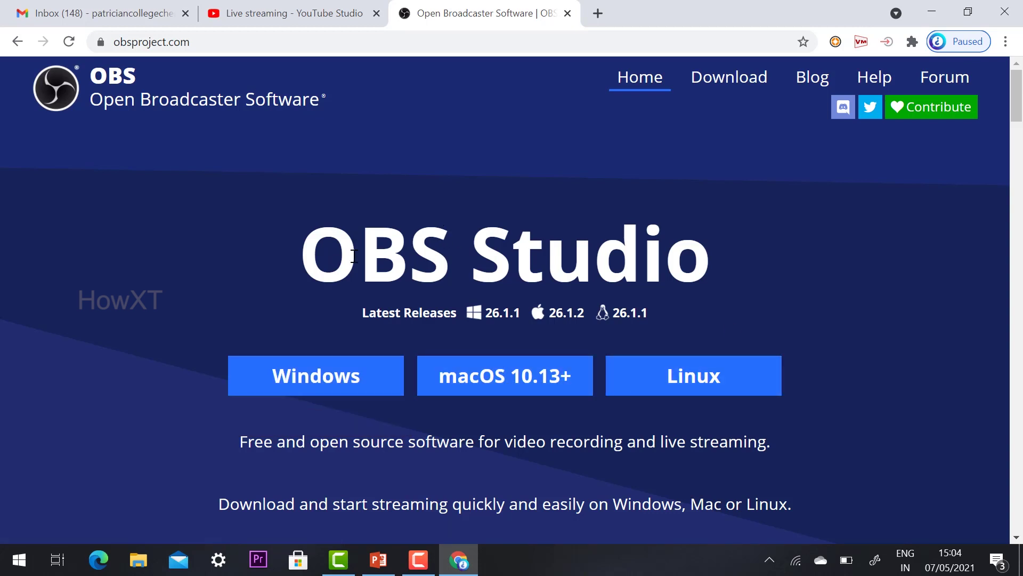
{"action": "left_click", "coordinate": [322, 382]}
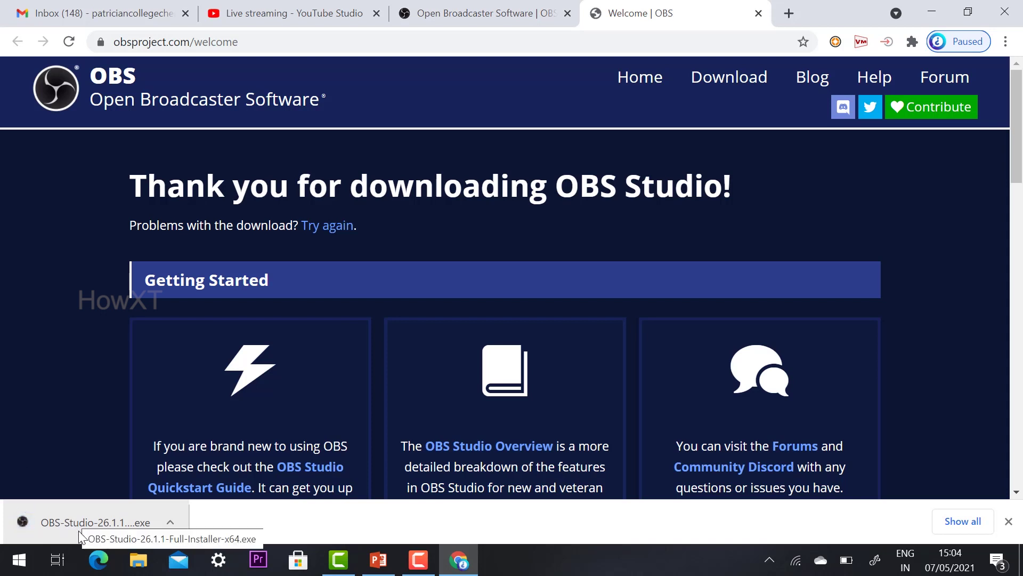
{"action": "left_click", "coordinate": [80, 531]}
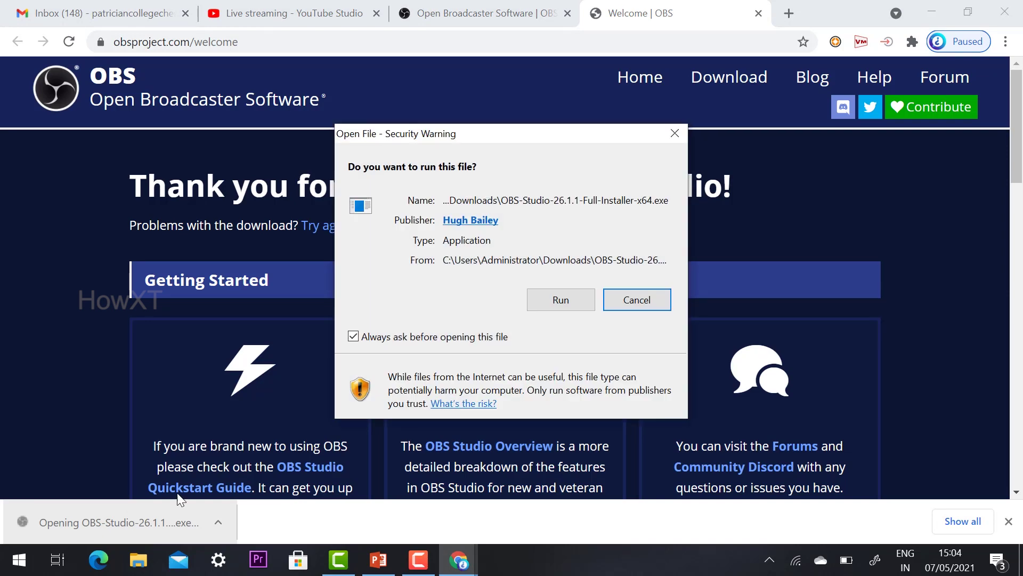
{"action": "left_click", "coordinate": [549, 301]}
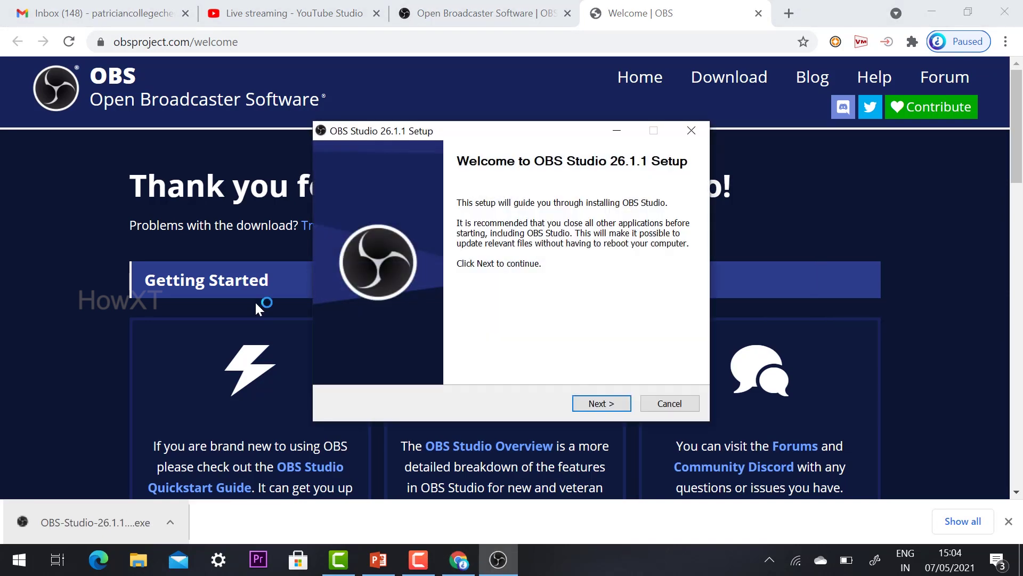
Step: Continue the OBS setup to the required runtimes page and download the Visual C++ 2019 Redistributable [64 bit]
{"action": "left_click", "coordinate": [605, 405]}
{"action": "left_click", "coordinate": [564, 335]}
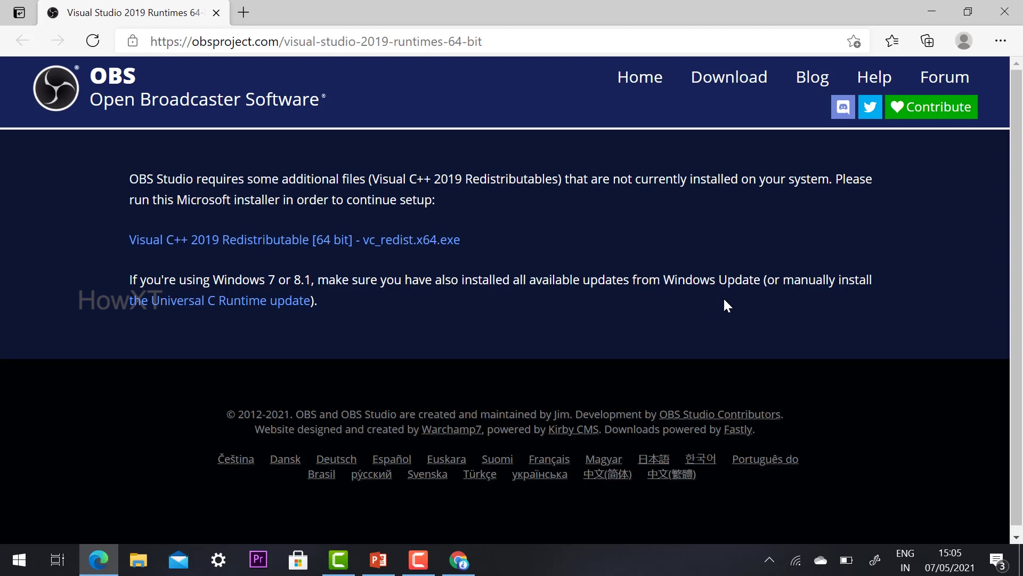
{"action": "left_click", "coordinate": [249, 255]}
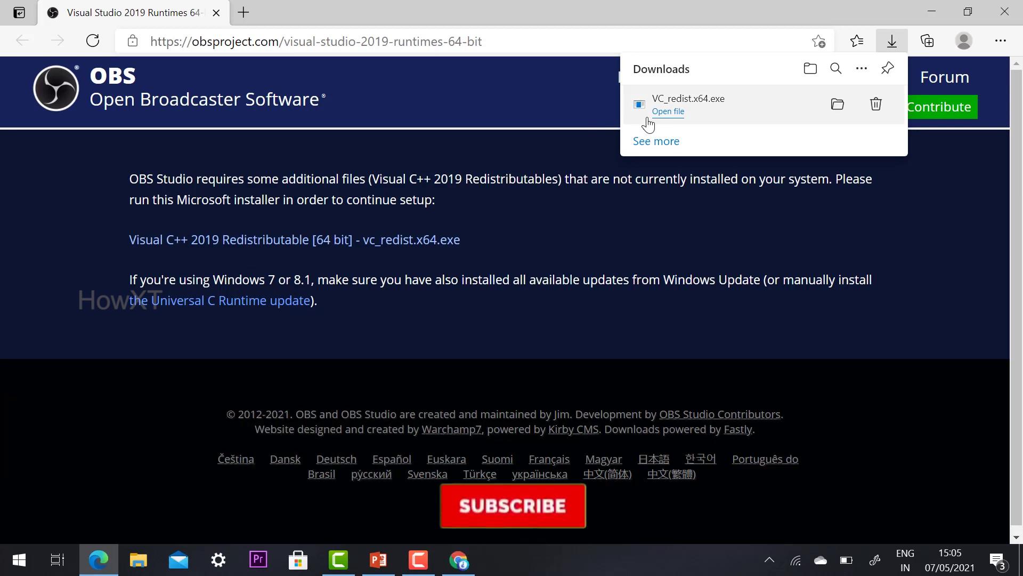
Step: Run VC_redist.x64.exe, accept the license terms, install the redistributable and close its setup without restarting the computer
{"action": "left_click", "coordinate": [692, 111]}
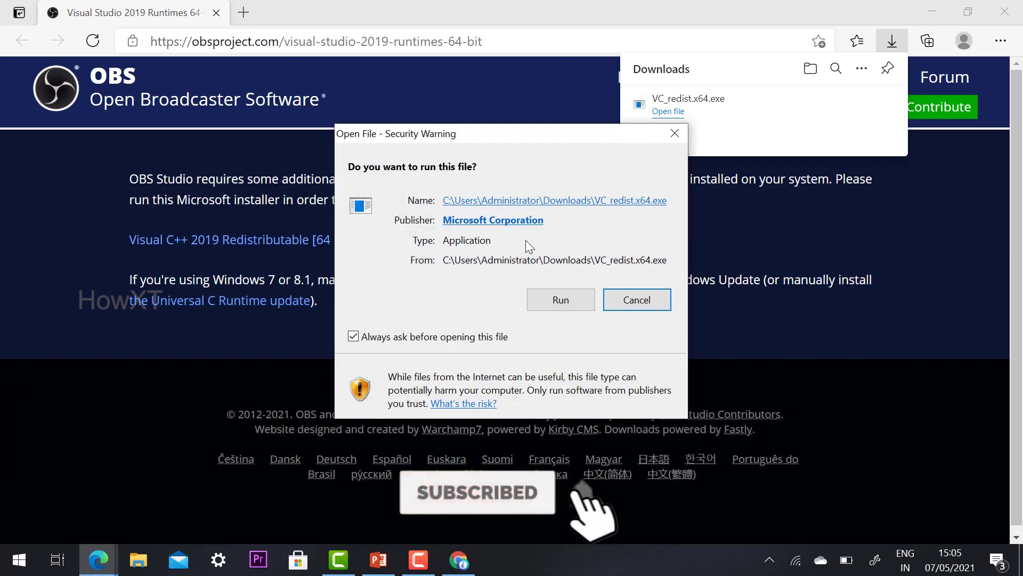
{"action": "left_click", "coordinate": [574, 296]}
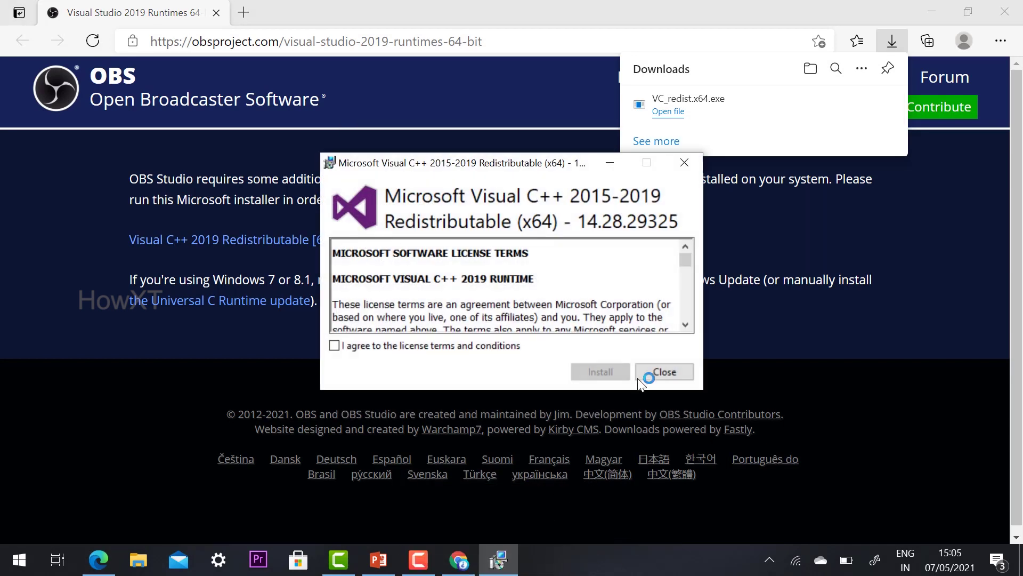
{"action": "left_click", "coordinate": [436, 349]}
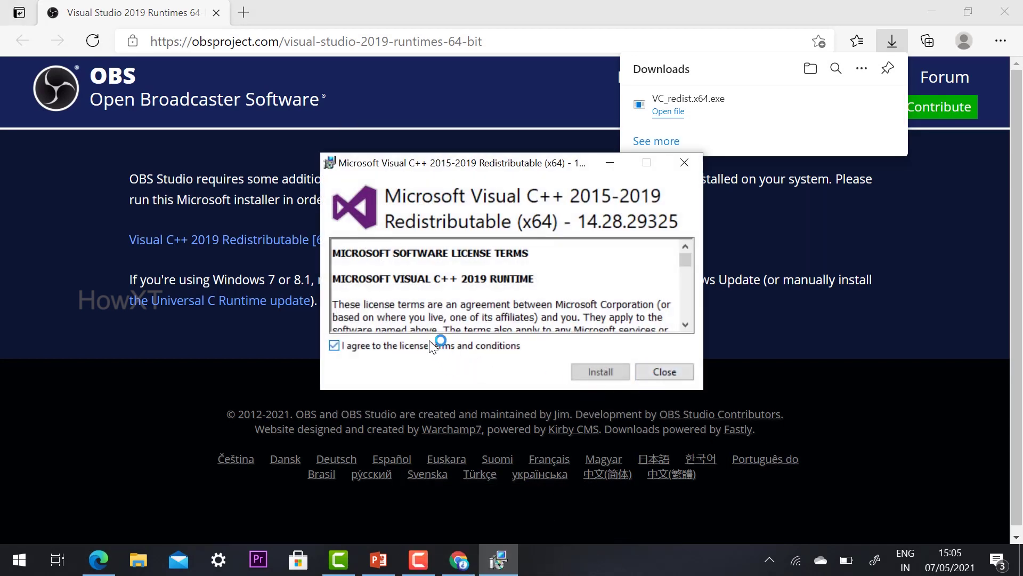
{"action": "left_click", "coordinate": [578, 372]}
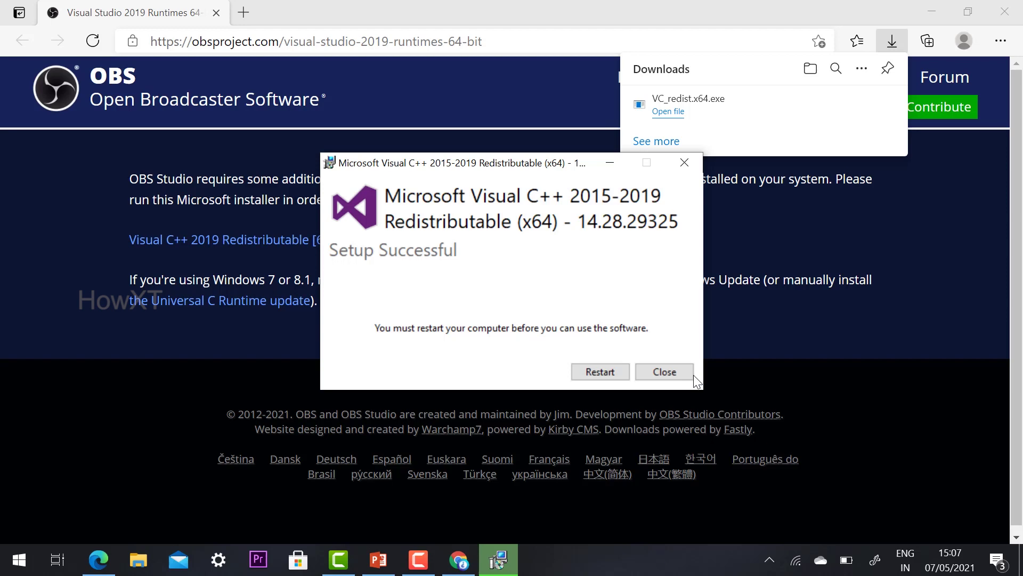
{"action": "left_click", "coordinate": [664, 371]}
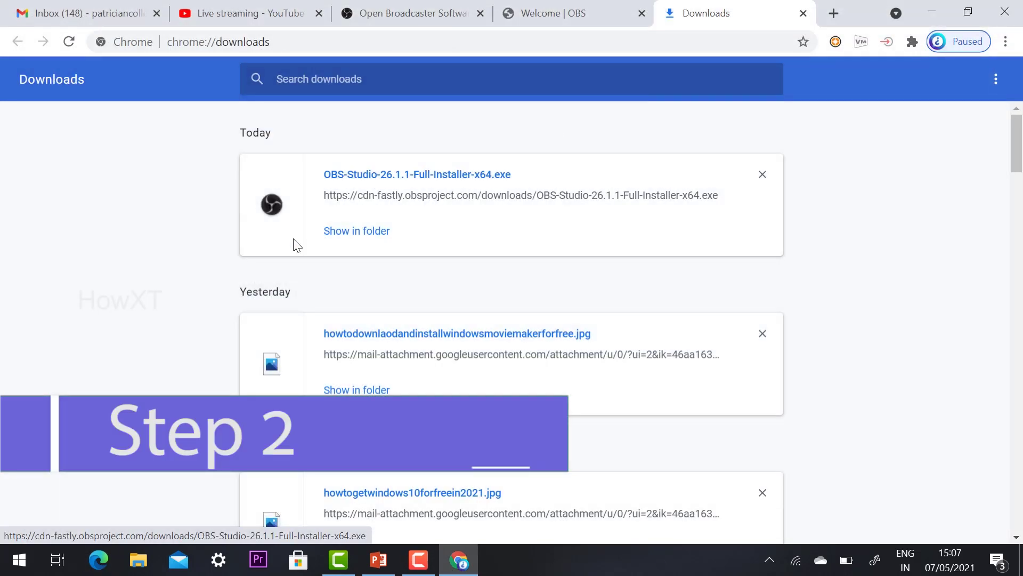
Step: Install OBS Studio from the downloaded OBS-Studio-26.1.1-Full-Installer-x64.exe with the default options and launch it in a maximized window
{"action": "left_click", "coordinate": [374, 175]}
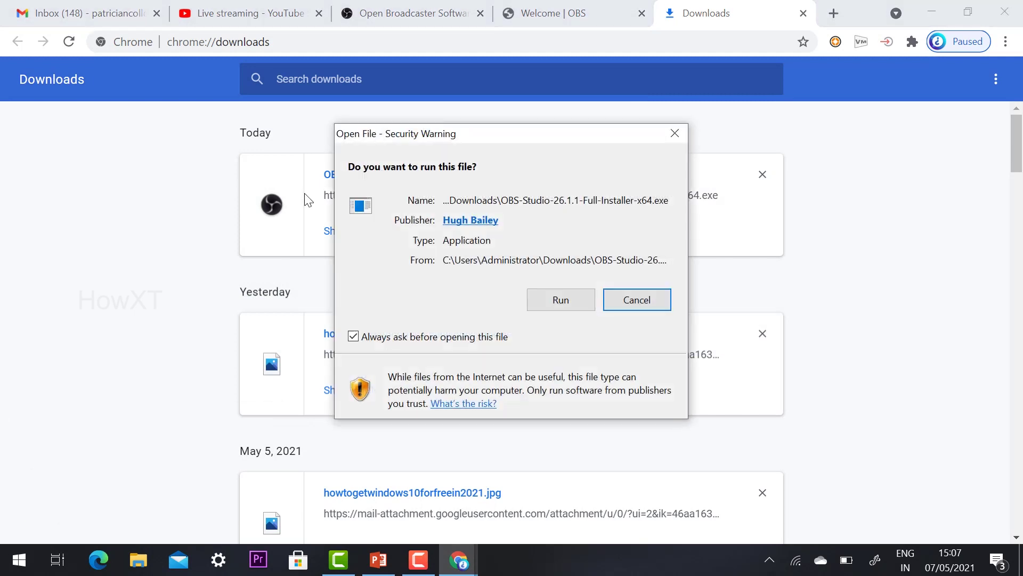
{"action": "left_click", "coordinate": [586, 299]}
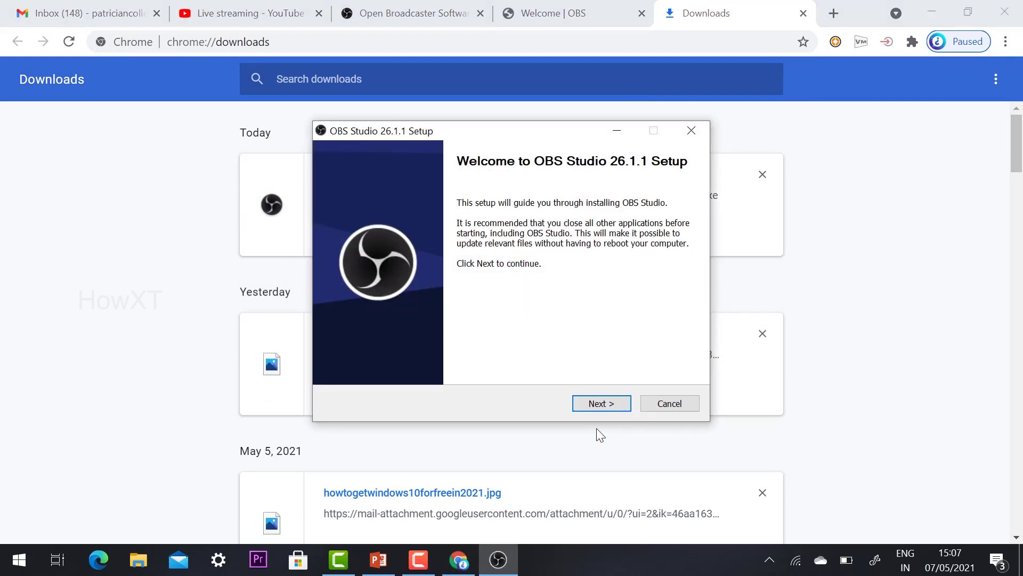
{"action": "left_click", "coordinate": [601, 404]}
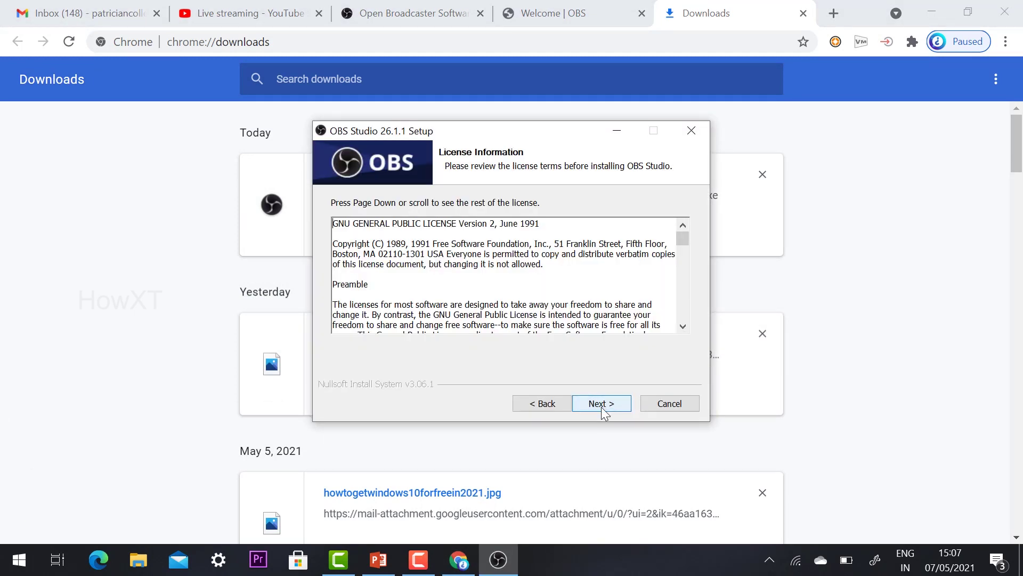
{"action": "left_click", "coordinate": [605, 402]}
{"action": "left_click", "coordinate": [605, 402]}
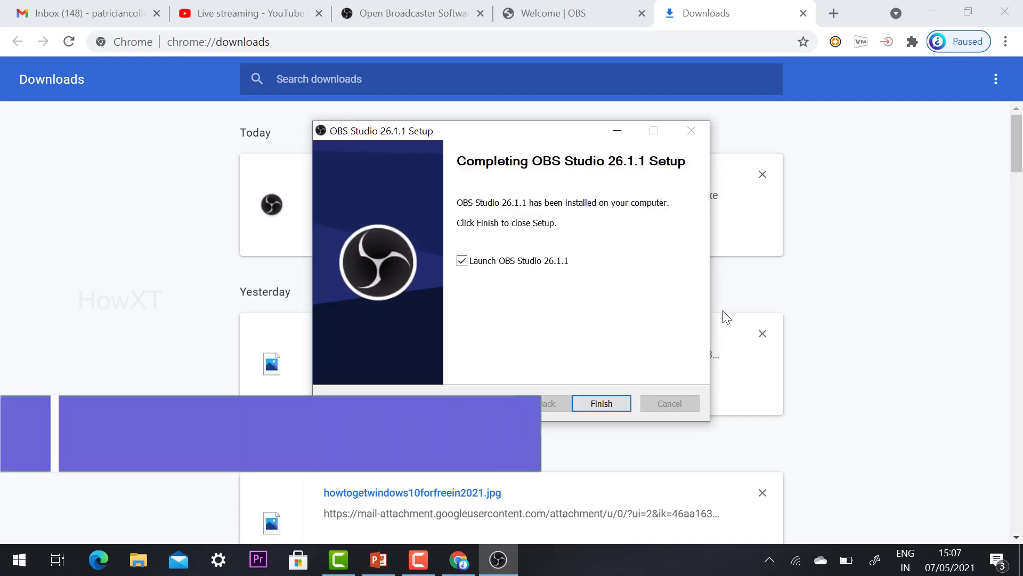
{"action": "left_click", "coordinate": [610, 403]}
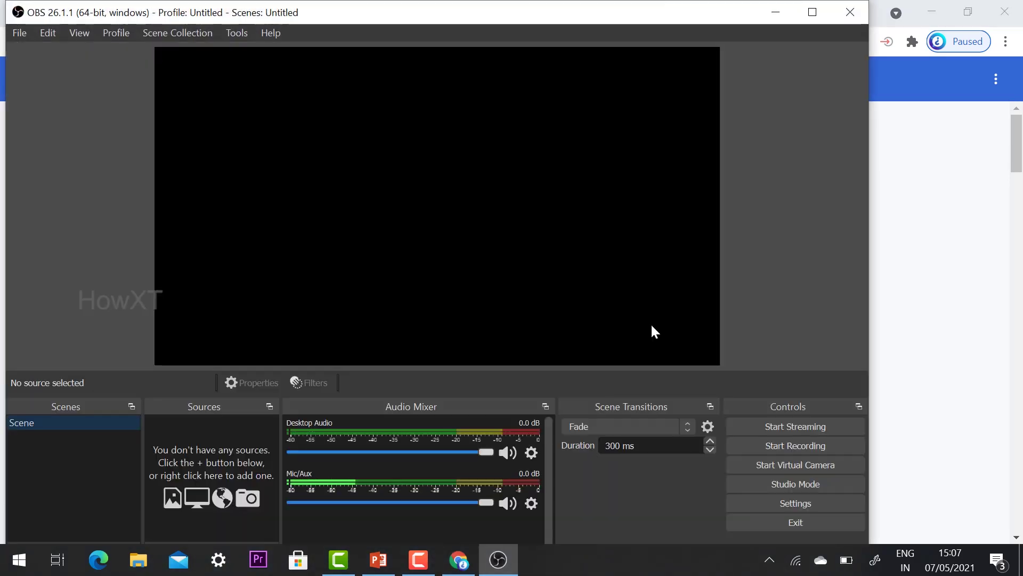
{"action": "left_click", "coordinate": [812, 12]}
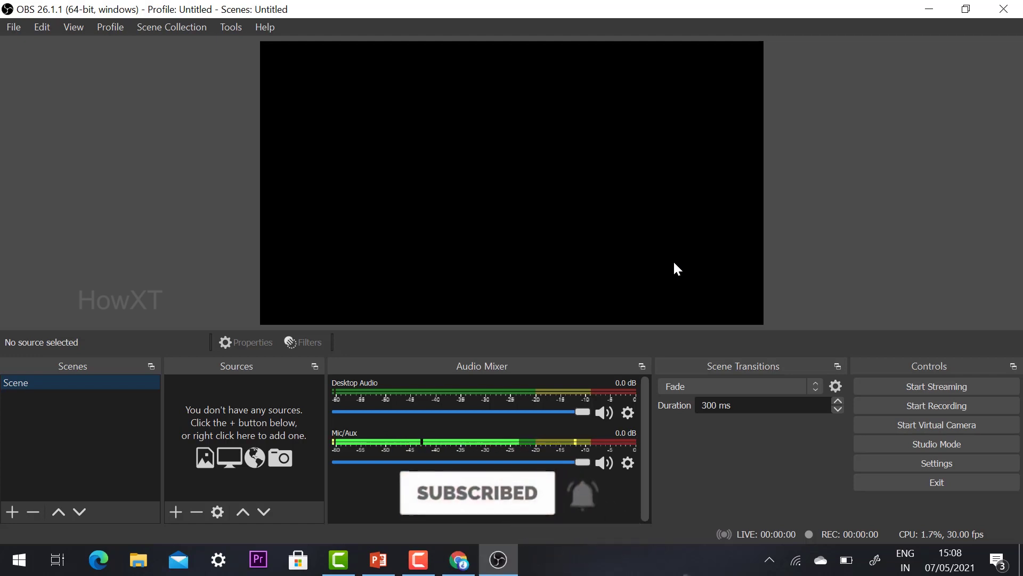
Step: Switch to Chrome, open meet.google.com in a new tab, start a new meeting and dismiss its sharing details
{"action": "left_click", "coordinate": [458, 560]}
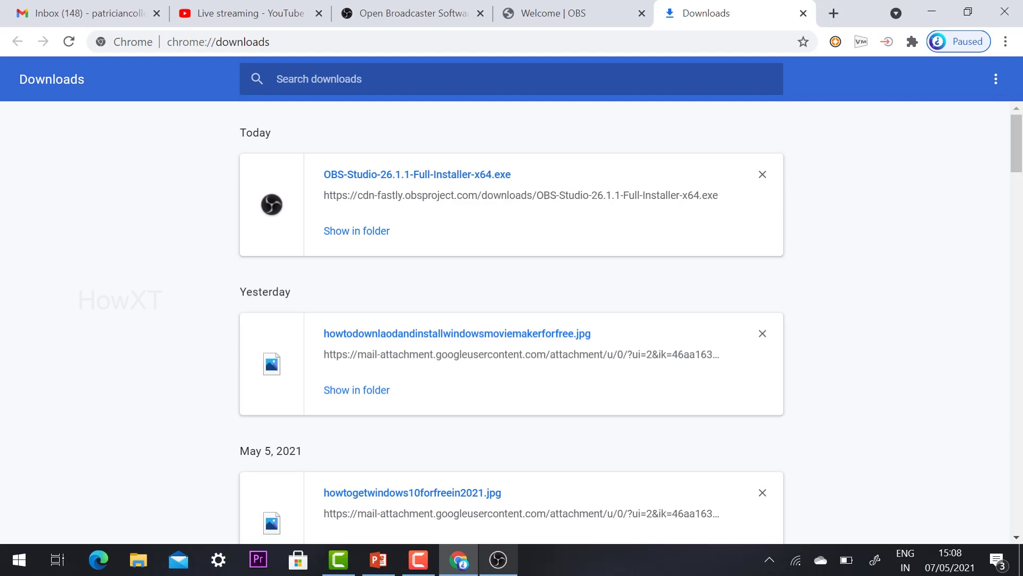
{"action": "left_click", "coordinate": [110, 9]}
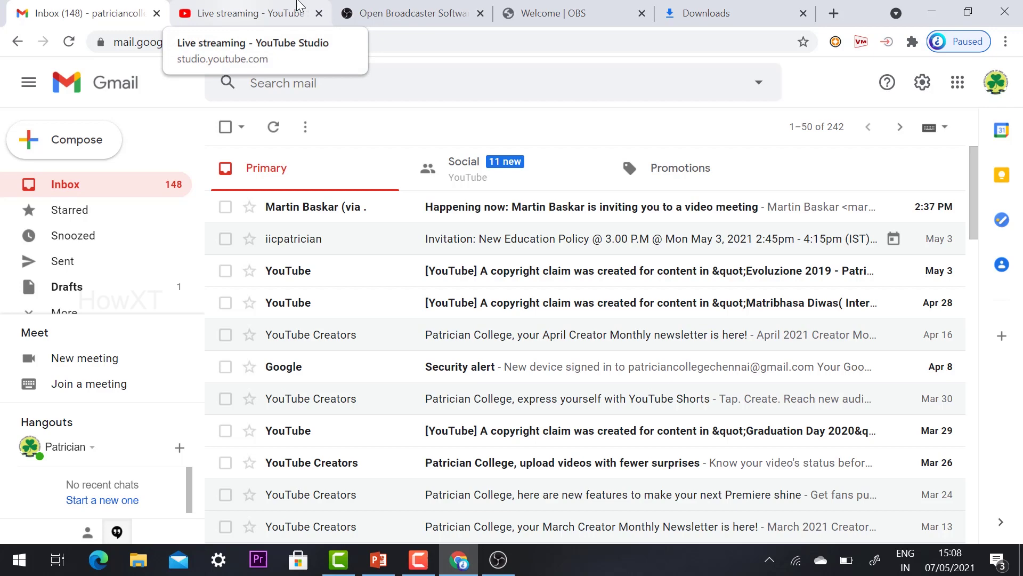
{"action": "left_click", "coordinate": [833, 13]}
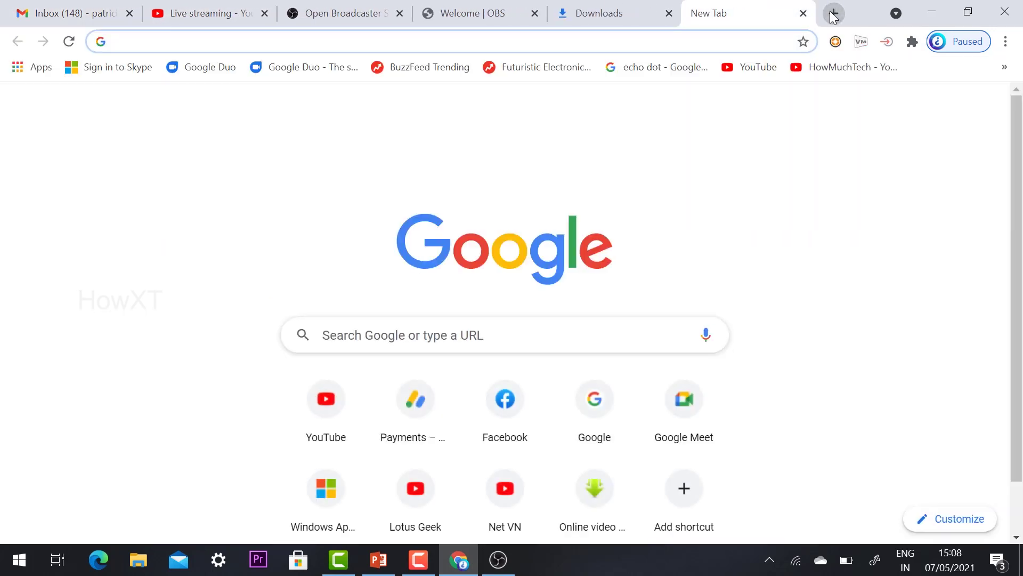
{"action": "type", "text": "meet"}
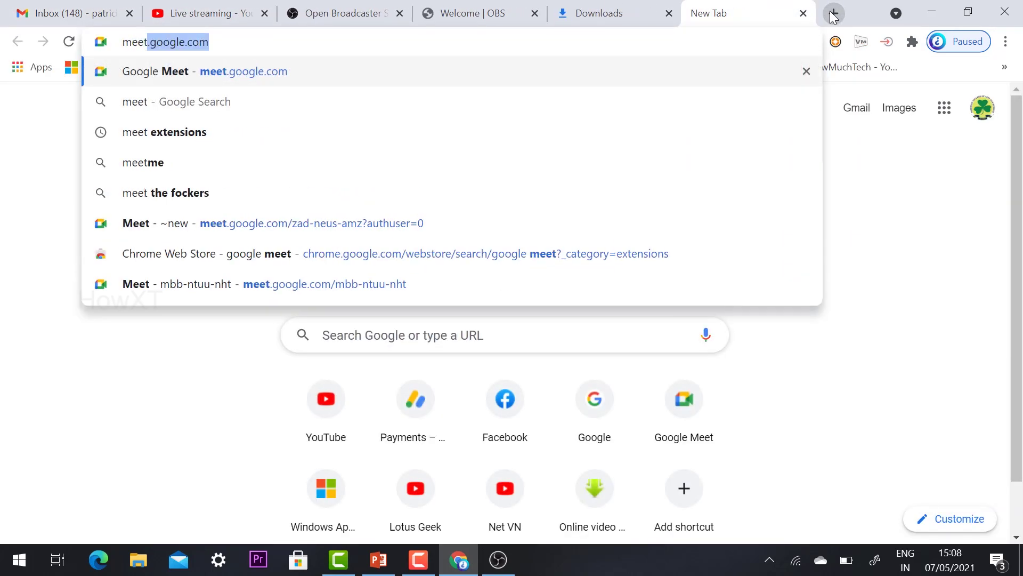
{"action": "key", "text": "Return"}
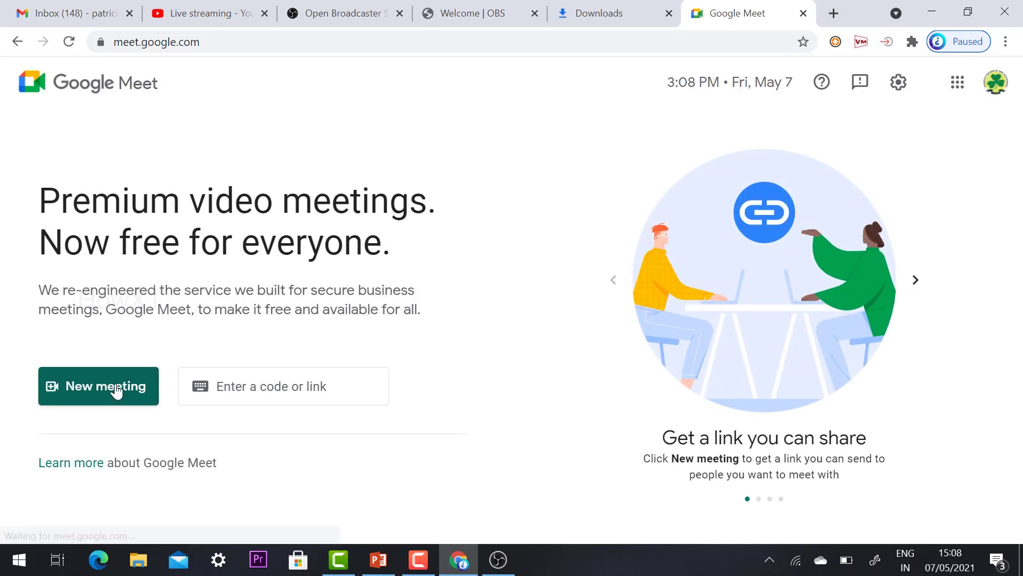
{"action": "left_click", "coordinate": [114, 387]}
{"action": "left_click", "coordinate": [131, 320]}
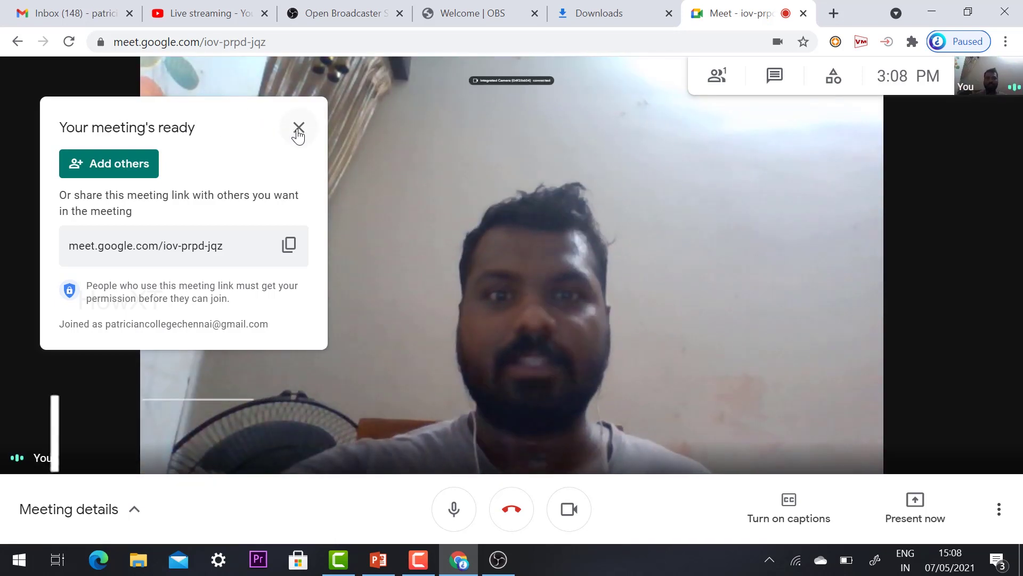
{"action": "left_click", "coordinate": [298, 128]}
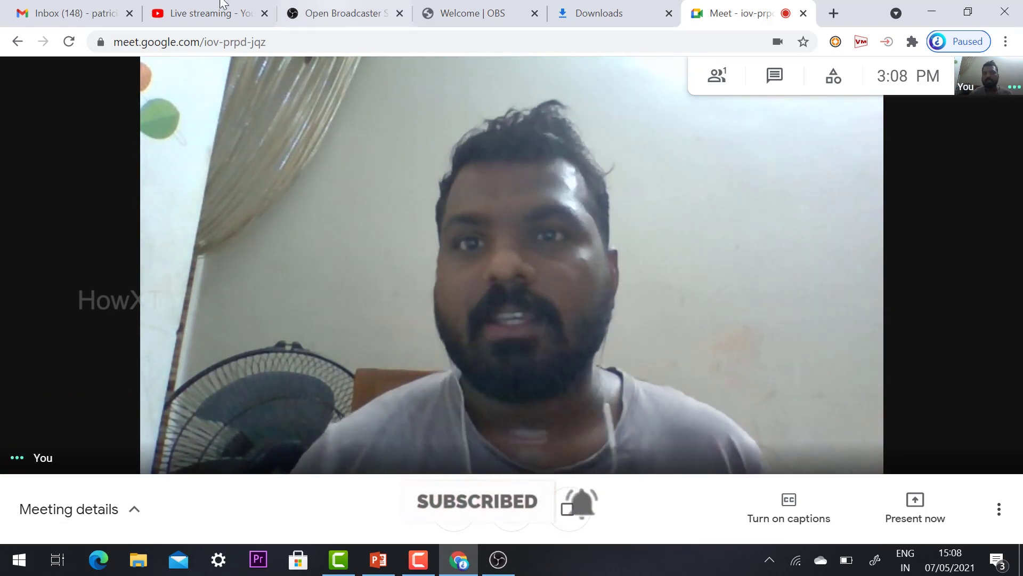
Step: Copy the stream key of the Demo live stream from YouTube Studio and switch back to OBS Studio
{"action": "left_click", "coordinate": [235, 8]}
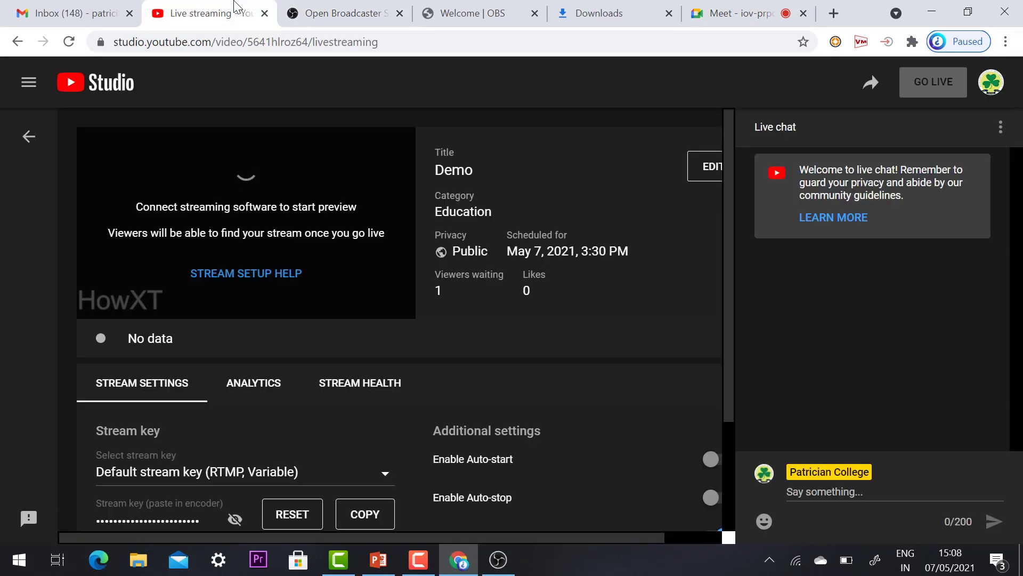
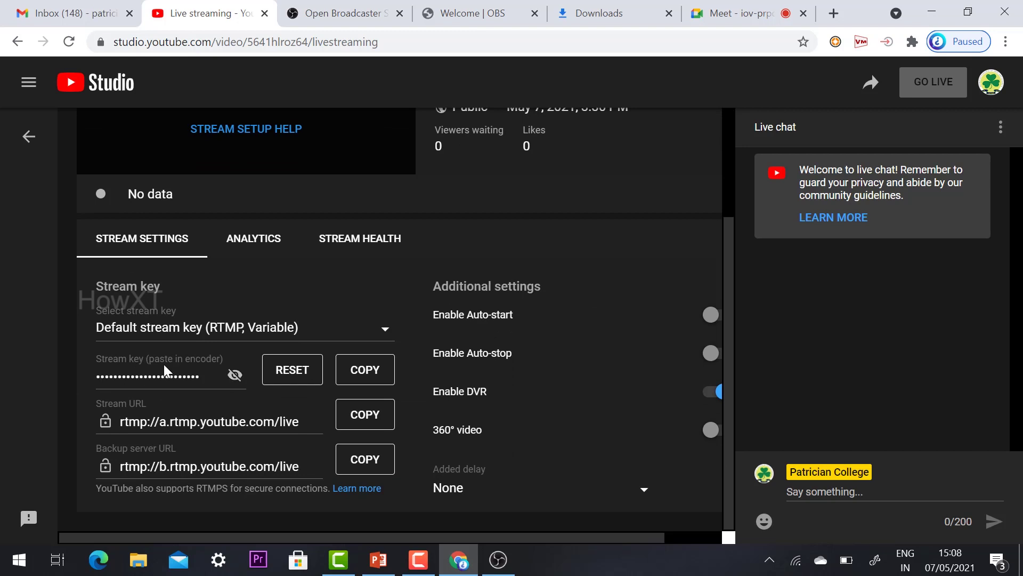
{"action": "left_click", "coordinate": [364, 376]}
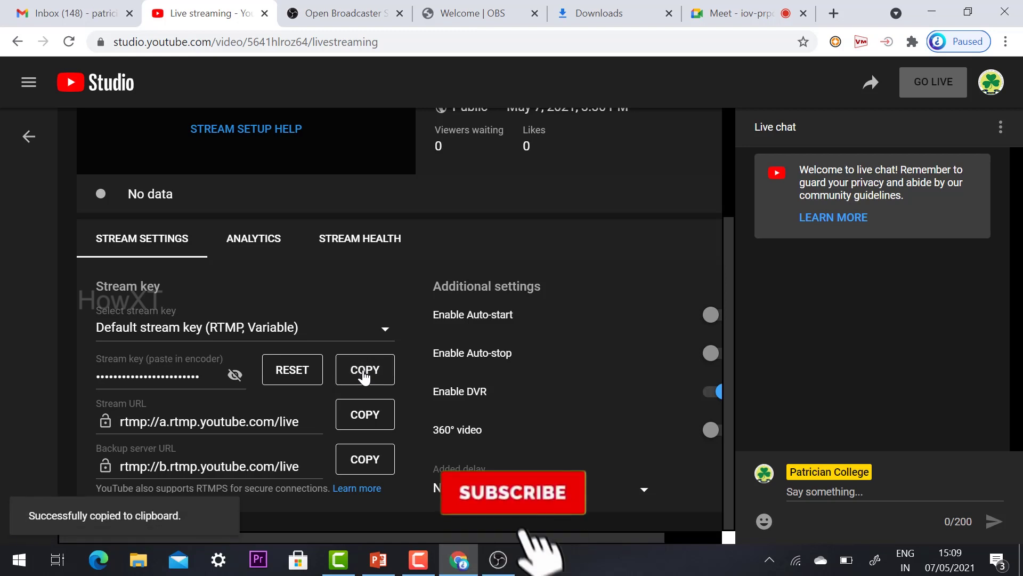
{"action": "left_click", "coordinate": [498, 559]}
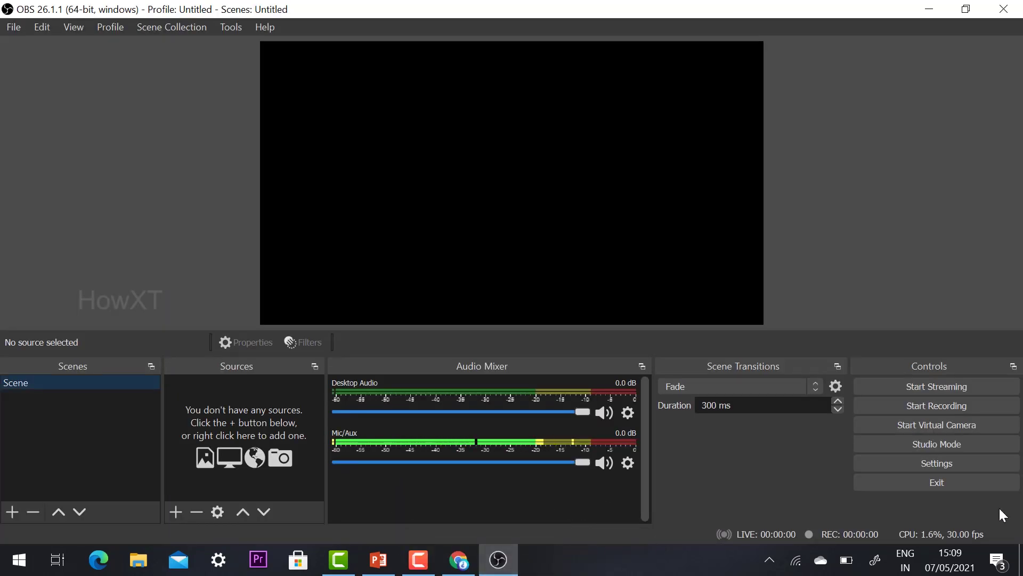
Step: Set the streaming service to YouTube - RTMPS in the OBS stream settings
{"action": "left_click", "coordinate": [936, 464]}
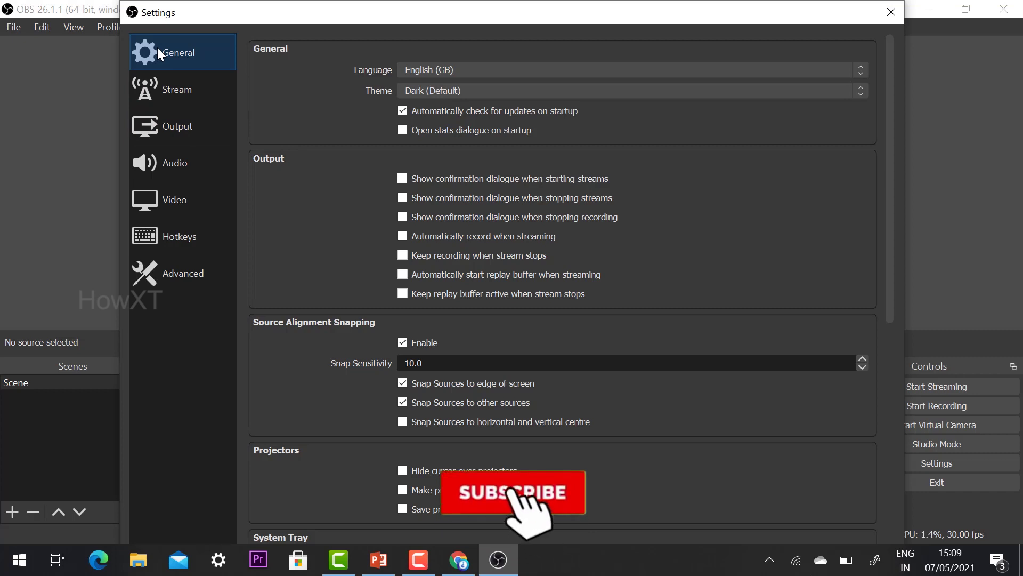
{"action": "left_click", "coordinate": [181, 88]}
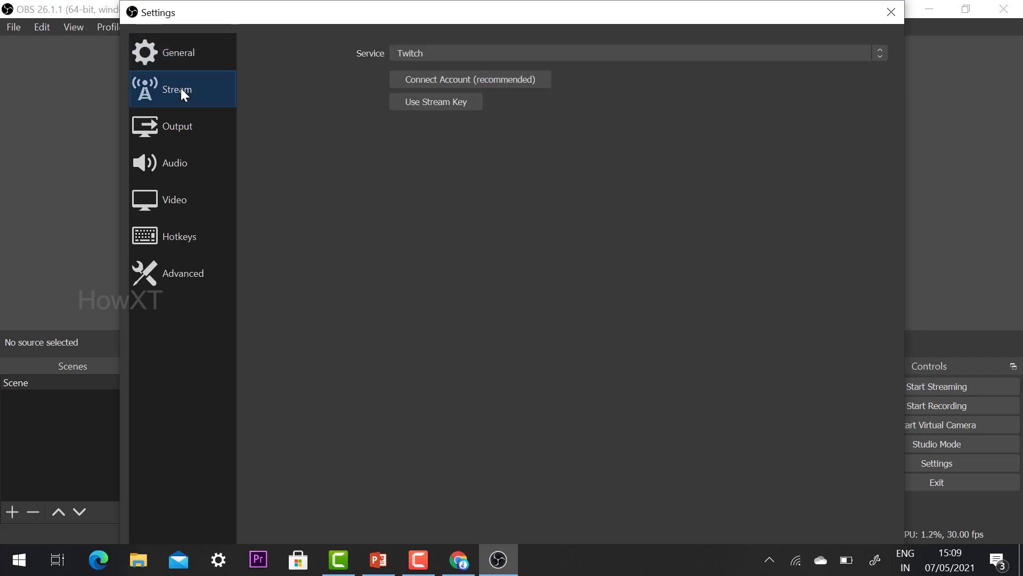
{"action": "left_click", "coordinate": [442, 53]}
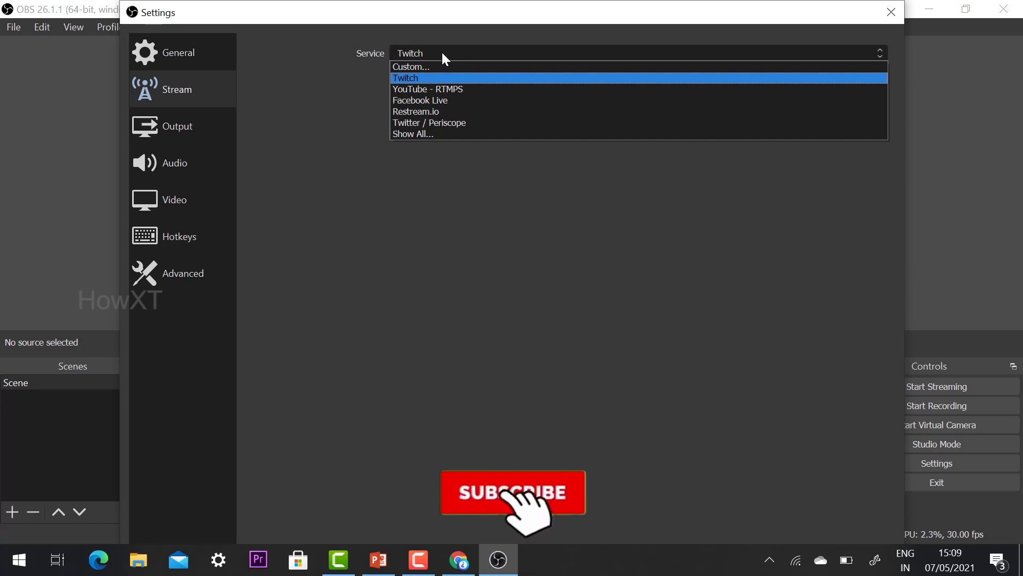
{"action": "left_click", "coordinate": [442, 88]}
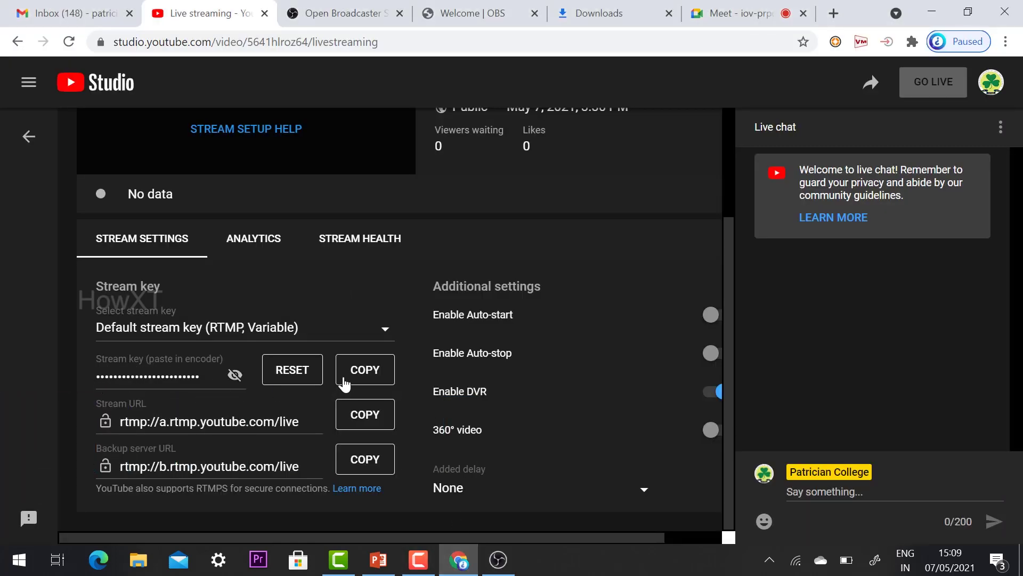
Step: Copy the stream key from YouTube Studio again, paste it into the OBS Stream Key field, ignore the service's setting recommendations and save the settings
{"action": "left_click", "coordinate": [368, 380]}
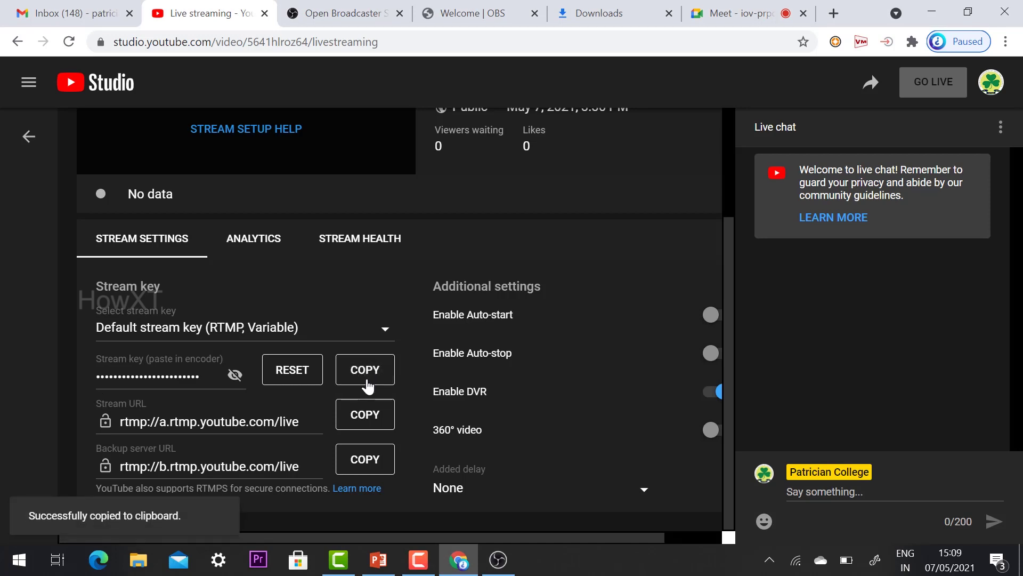
{"action": "key", "text": "alt+Tab"}
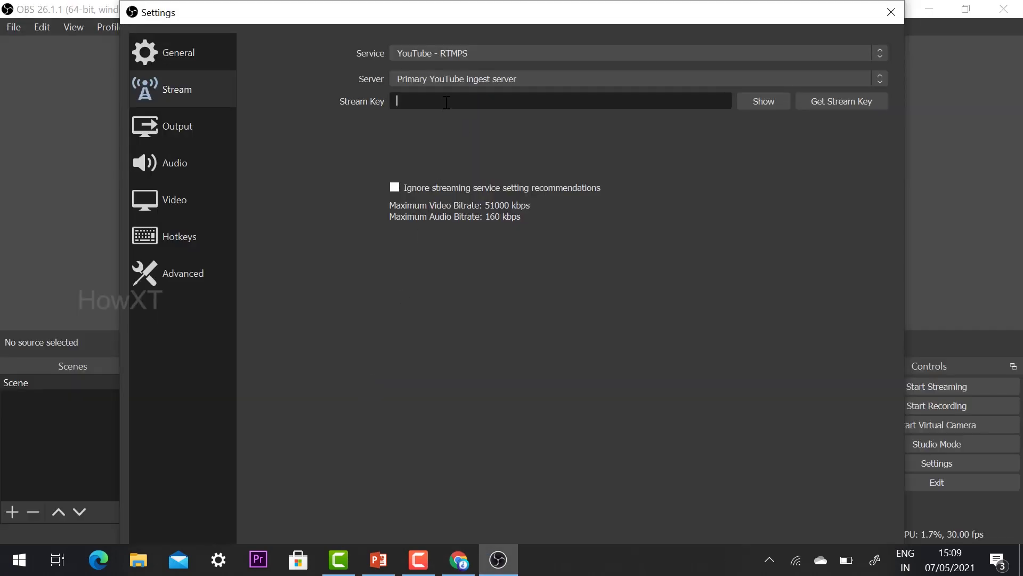
{"action": "right_click", "coordinate": [446, 102]}
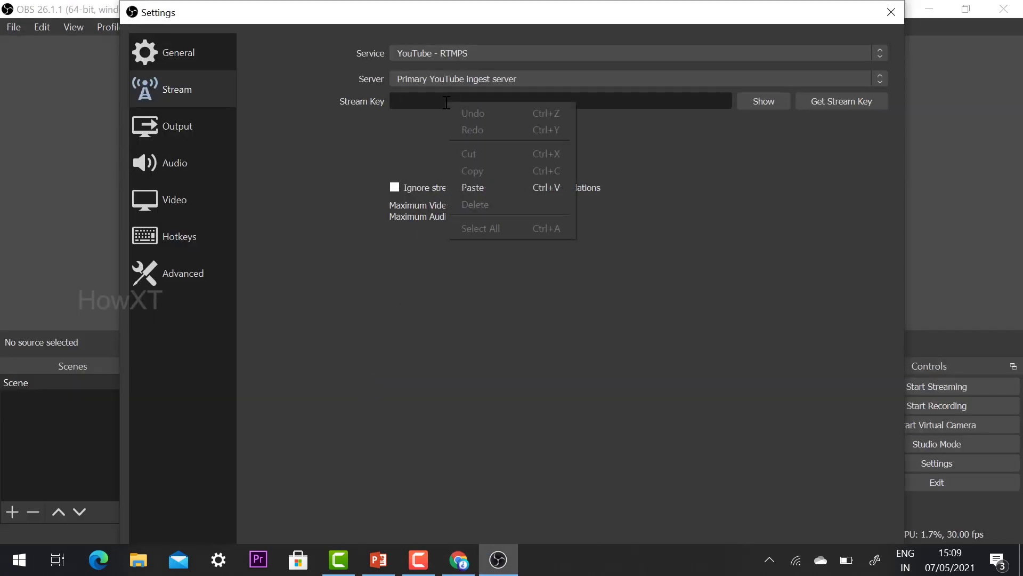
{"action": "left_click", "coordinate": [482, 186]}
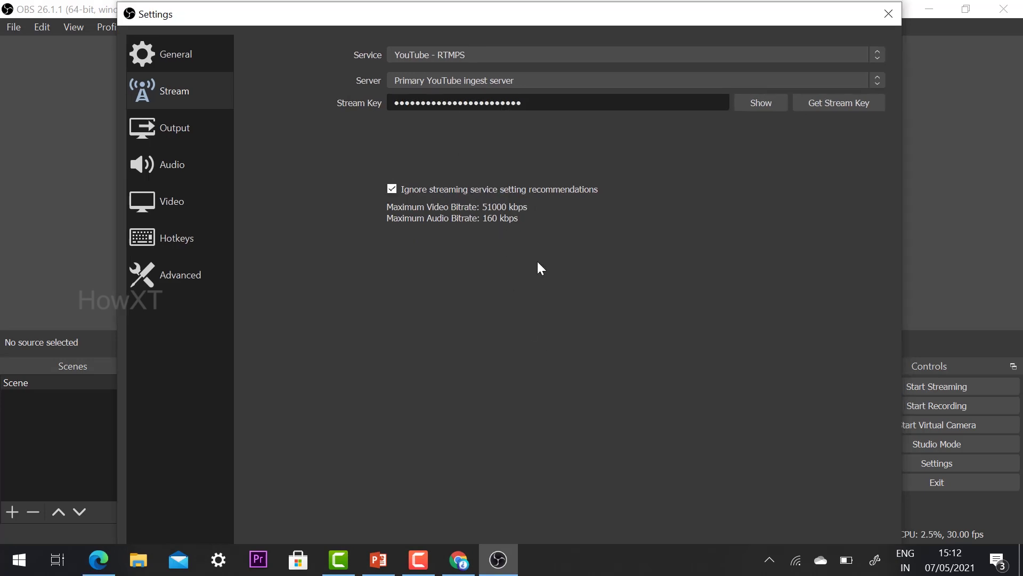
{"action": "left_click_drag", "start_coordinate": [761, 3], "coordinate": [761, 12]}
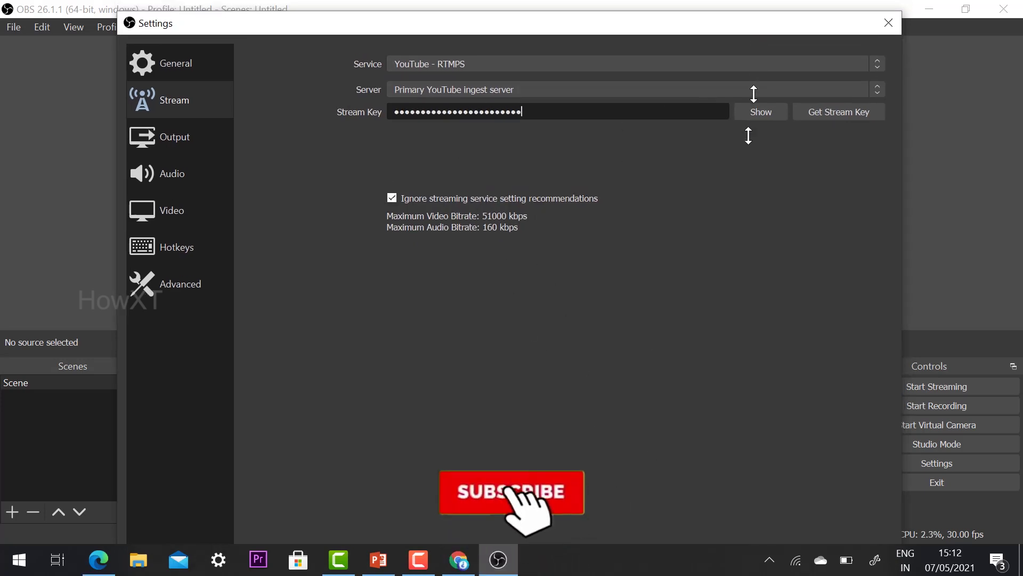
{"action": "left_click_drag", "start_coordinate": [636, 24], "coordinate": [624, 44]}
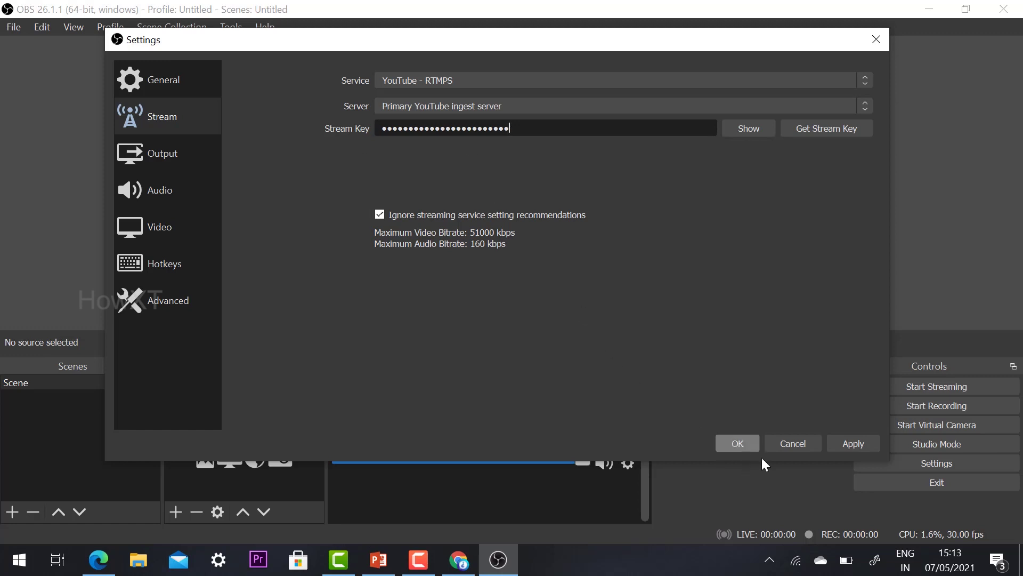
{"action": "left_click", "coordinate": [731, 445]}
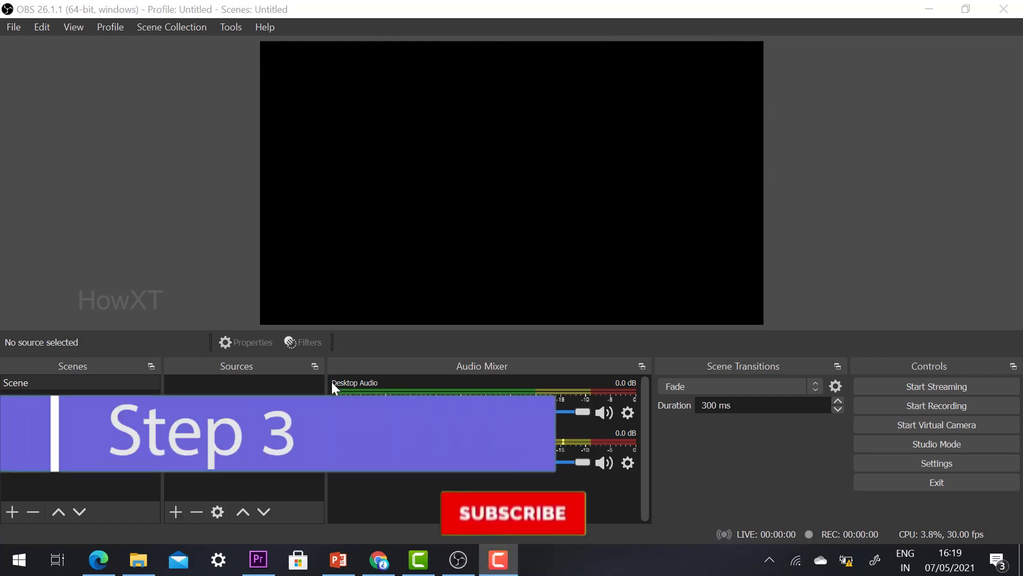
Step: Add a new Window Capture source named googlemeet to the scene
{"action": "left_click", "coordinate": [175, 513]}
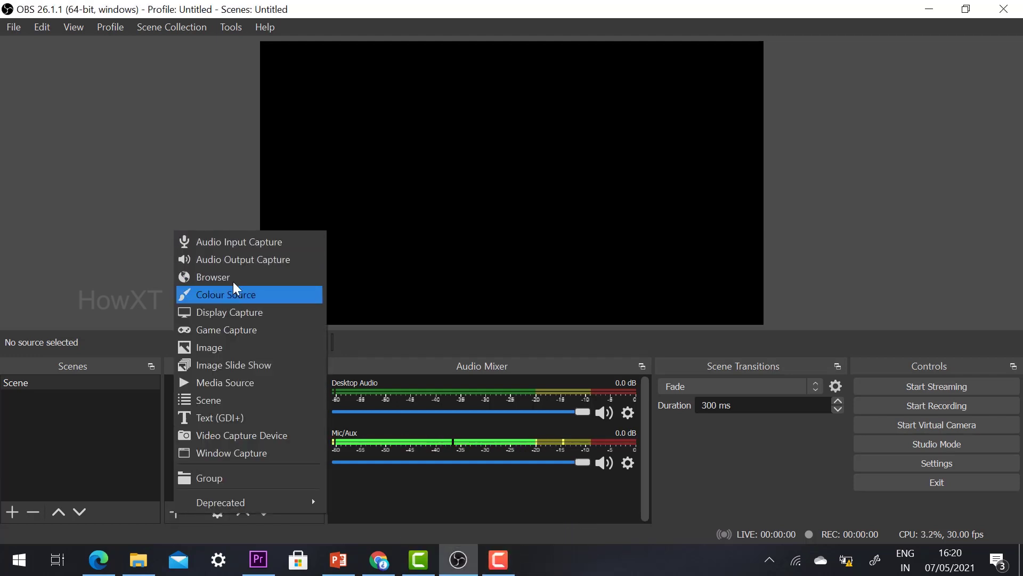
{"action": "left_click", "coordinate": [204, 455]}
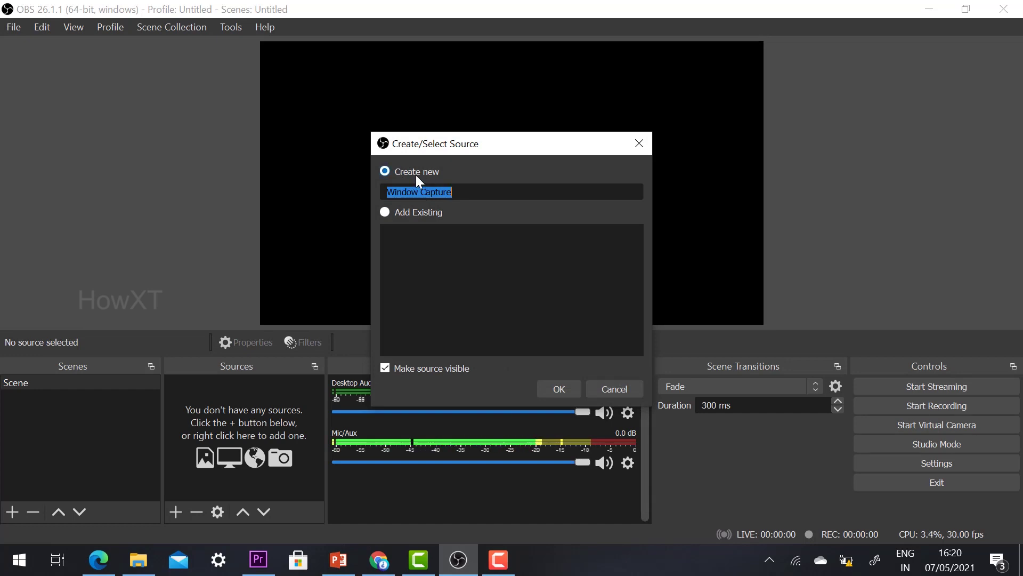
{"action": "left_click", "coordinate": [381, 191]}
{"action": "key", "text": "ctrl+a"}
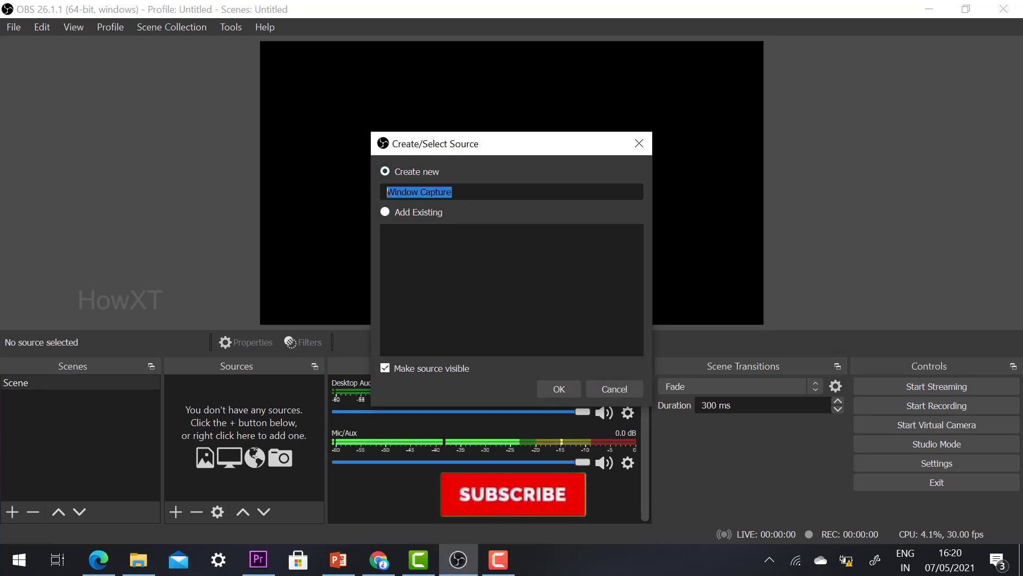
{"action": "type", "text": "google"}
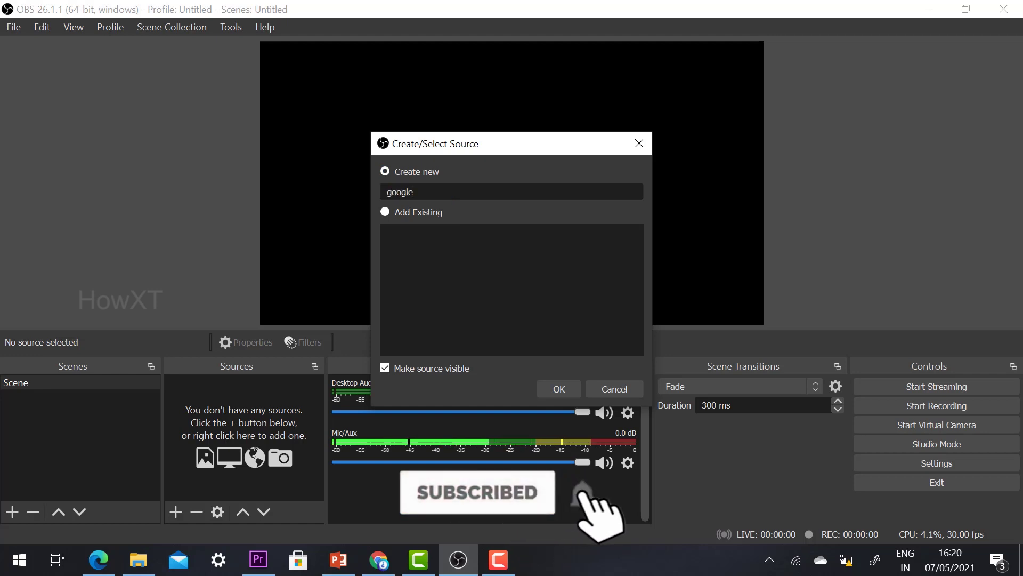
{"action": "type", "text": "meet"}
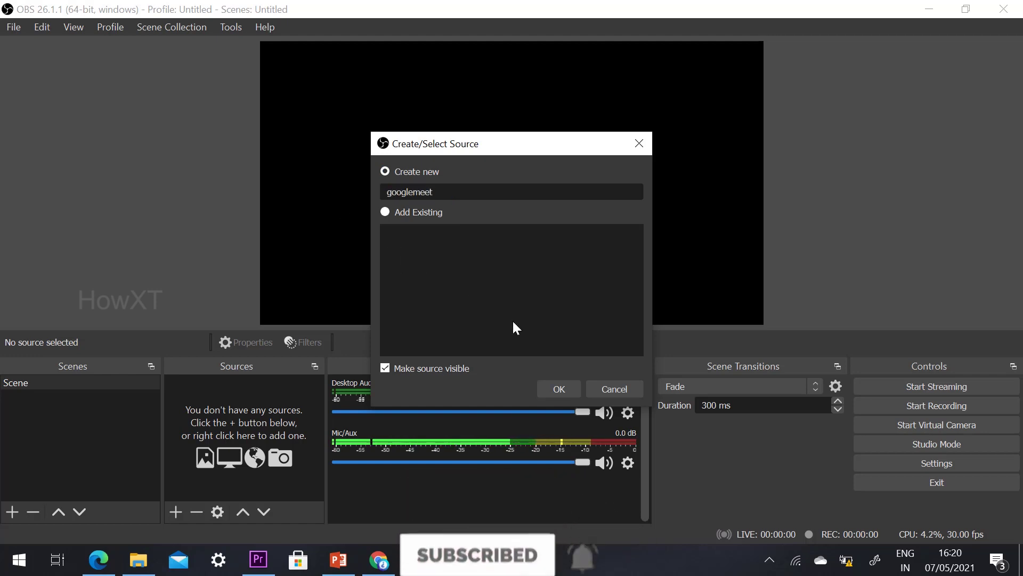
{"action": "left_click", "coordinate": [560, 386]}
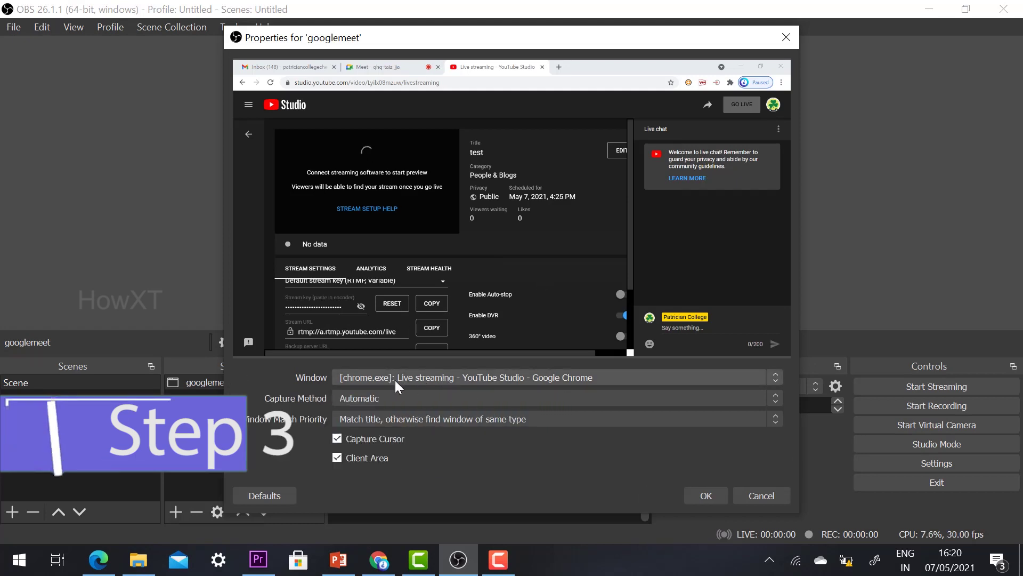
Step: Set the googlemeet source to capture the window "[chrome.exe]: Live streaming - YouTube Studio - Google Chrome" and accept its properties
{"action": "left_click", "coordinate": [505, 376]}
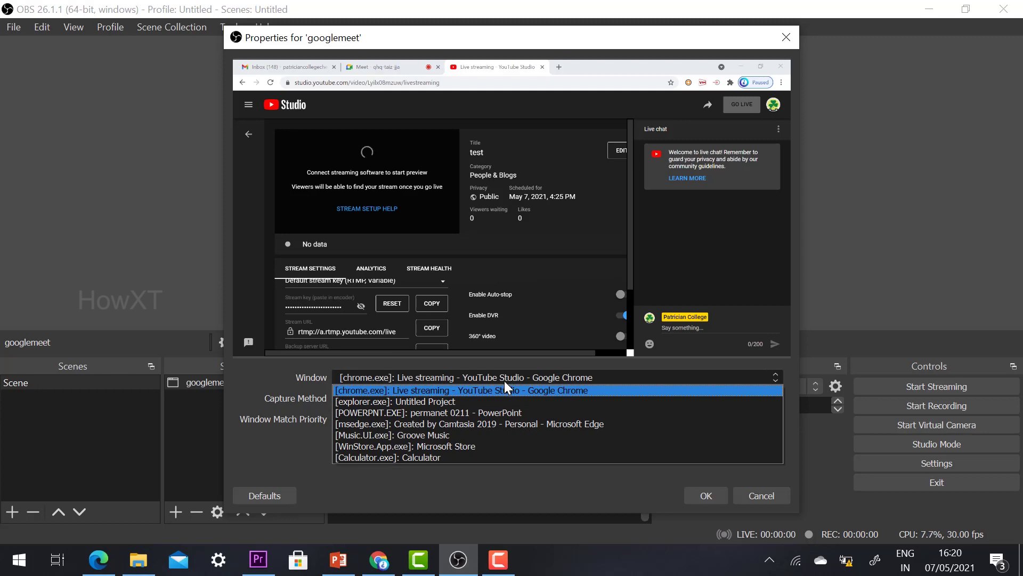
{"action": "left_click", "coordinate": [504, 389]}
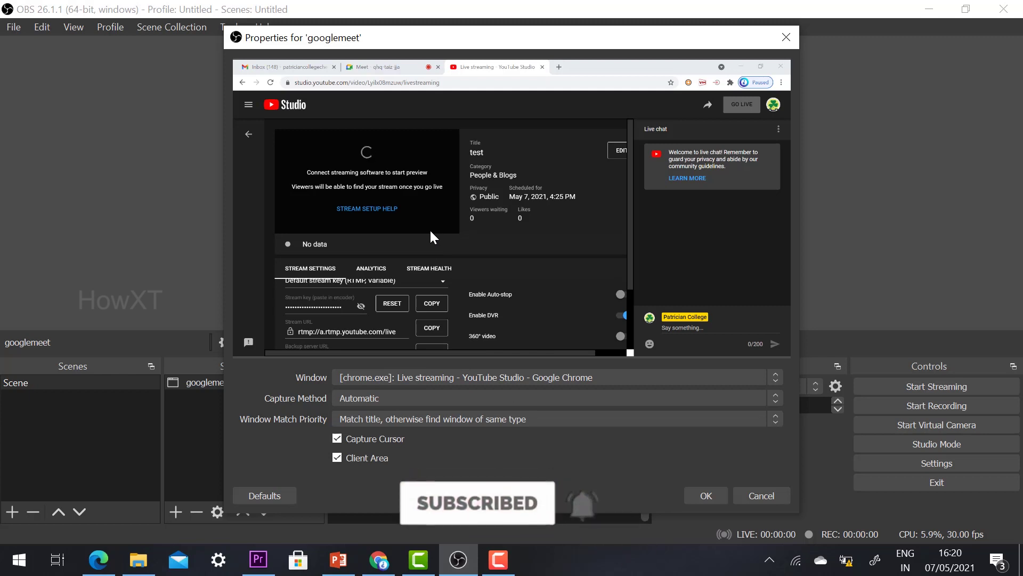
{"action": "left_click", "coordinate": [706, 495]}
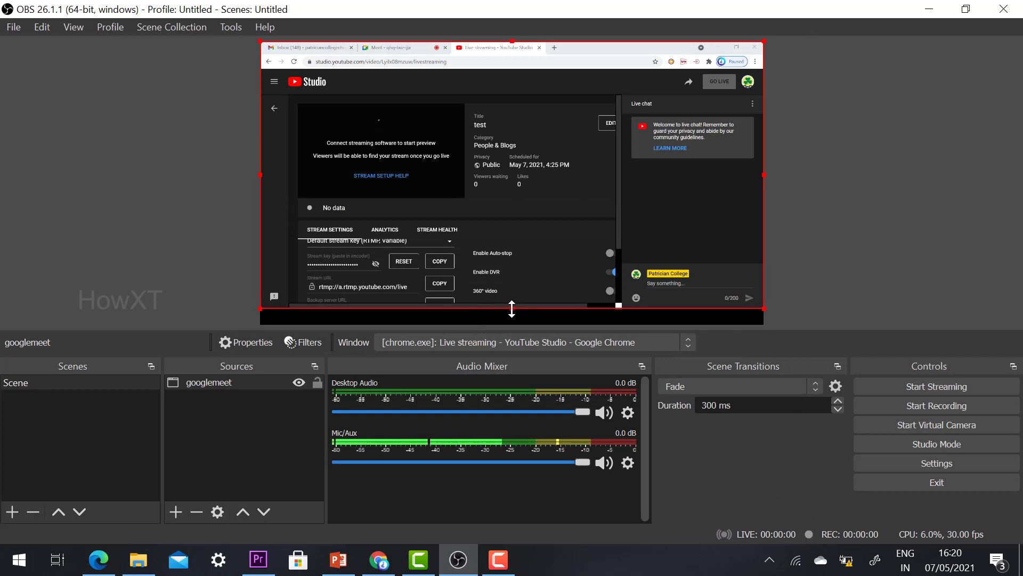
{"action": "mouse_move", "coordinate": [512, 308]}
{"action": "left_mouse_down"}
{"action": "mouse_move", "coordinate": [517, 322]}
{"action": "mouse_move", "coordinate": [508, 308]}
{"action": "left_mouse_up"}
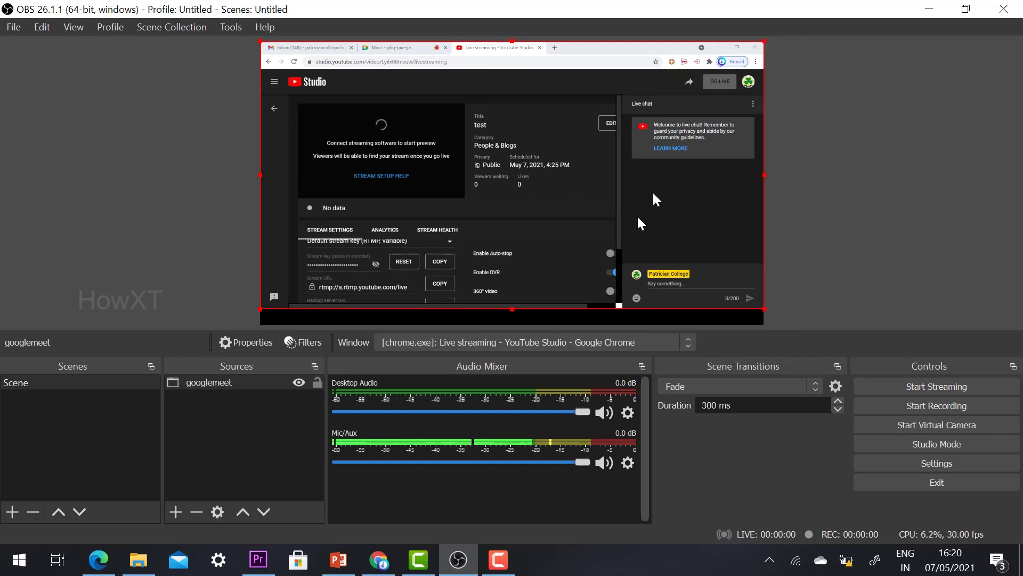
Step: Switch to Chrome, bring the Google Meet meeting to the front for capture, and return to OBS Studio
{"action": "left_click", "coordinate": [379, 559]}
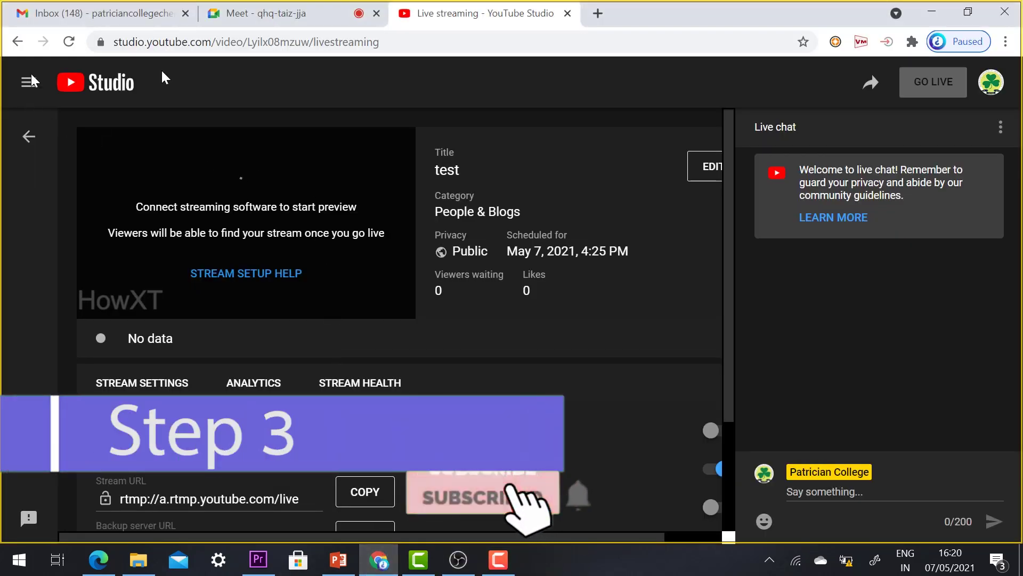
{"action": "left_click", "coordinate": [274, 18]}
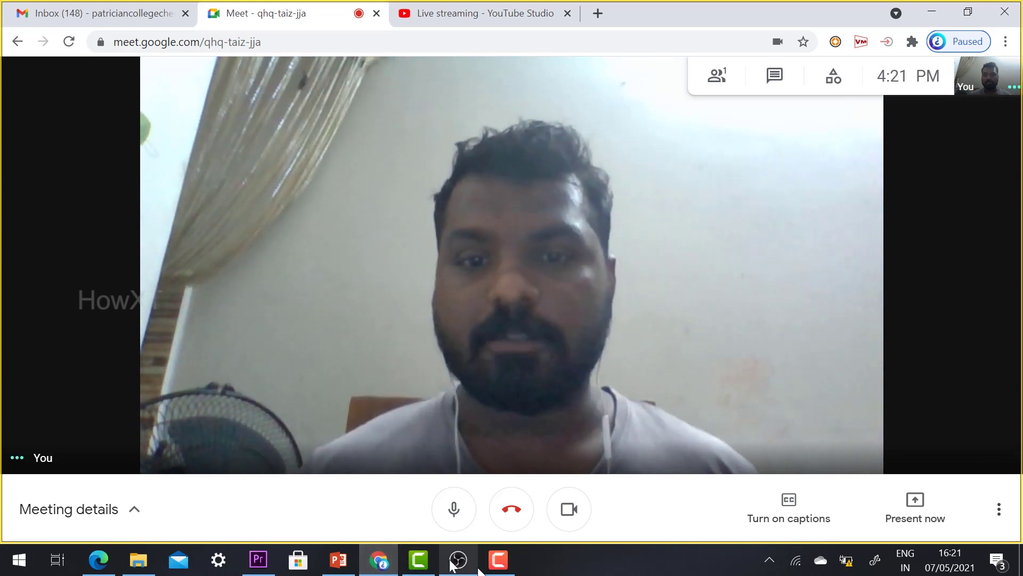
{"action": "left_click", "coordinate": [448, 564]}
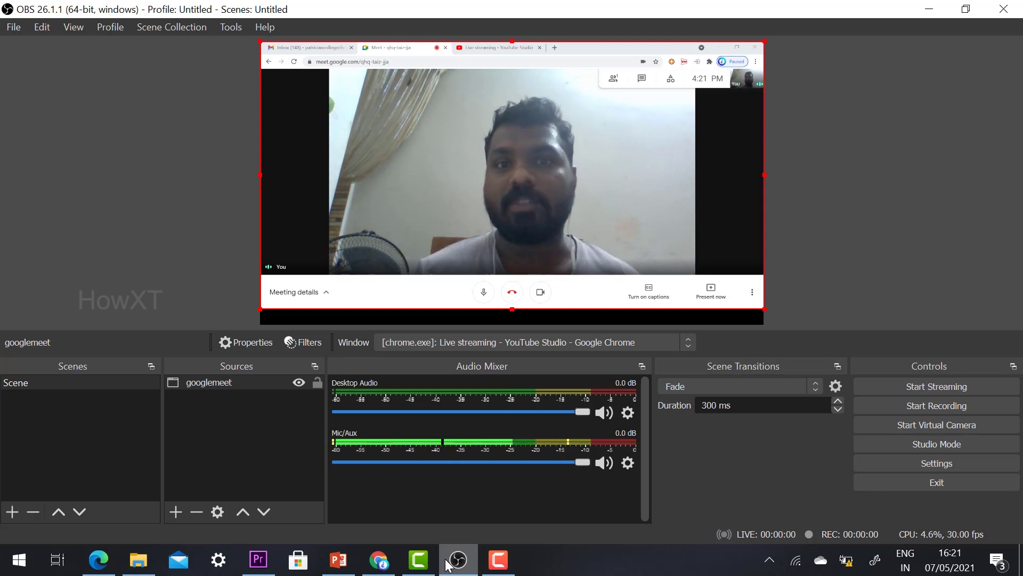
Step: Start both the live stream and the local recording of the googlemeet scene
{"action": "left_click", "coordinate": [925, 387]}
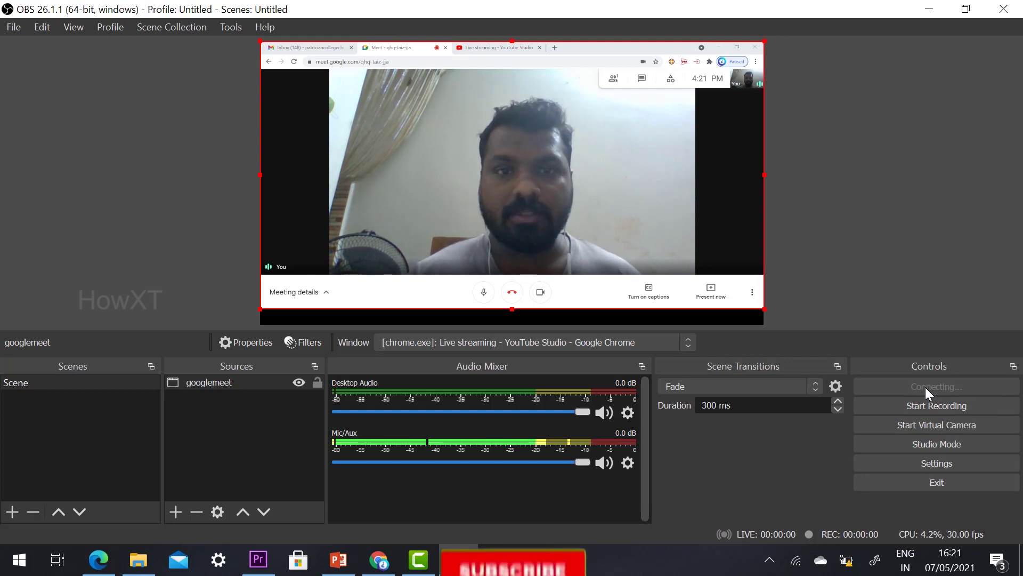
{"action": "left_click", "coordinate": [905, 408]}
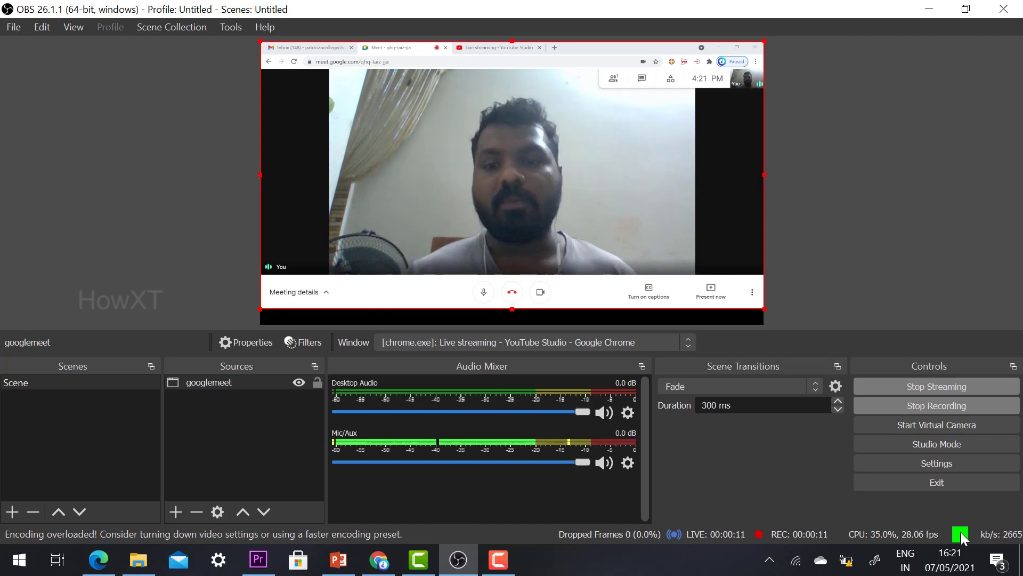
Step: Check the demo stream's preview and connection status in YouTube Studio in Chrome, along with the OBS Studio capture and the Google Meet meeting
{"action": "left_click", "coordinate": [378, 560]}
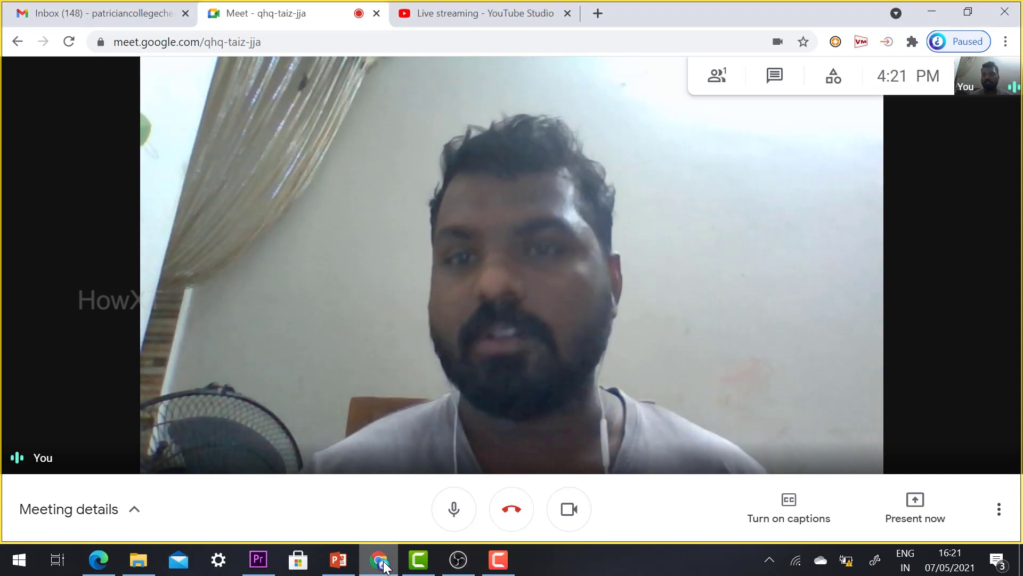
{"action": "left_click", "coordinate": [445, 8]}
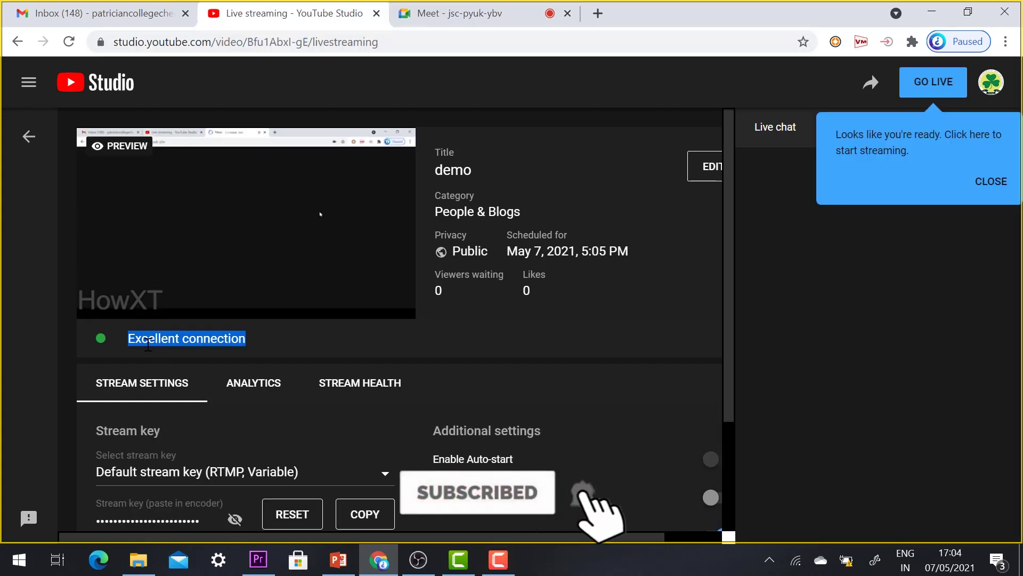
{"action": "left_click", "coordinate": [120, 339]}
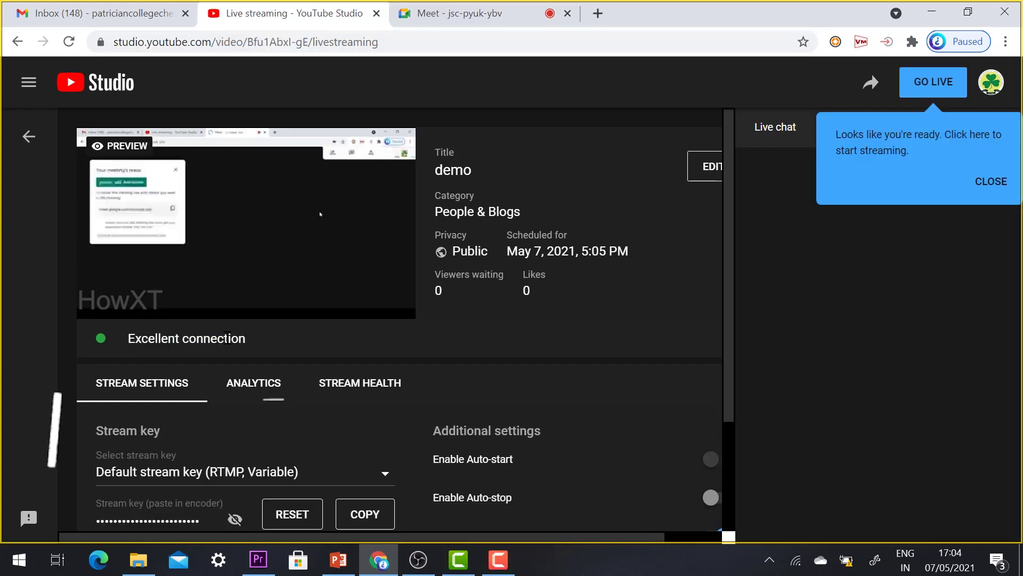
{"action": "left_click", "coordinate": [419, 559]}
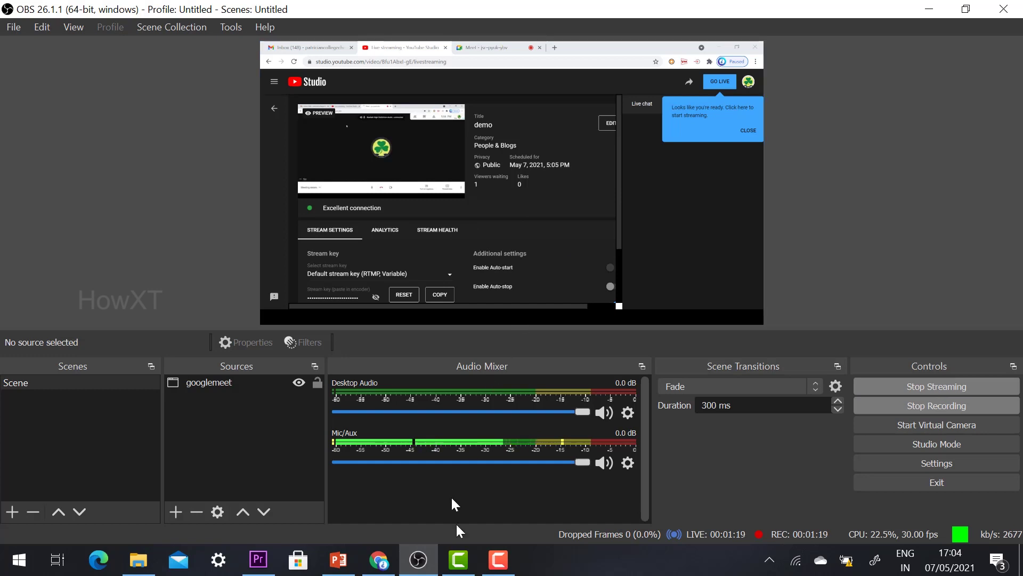
{"action": "left_click", "coordinate": [378, 559]}
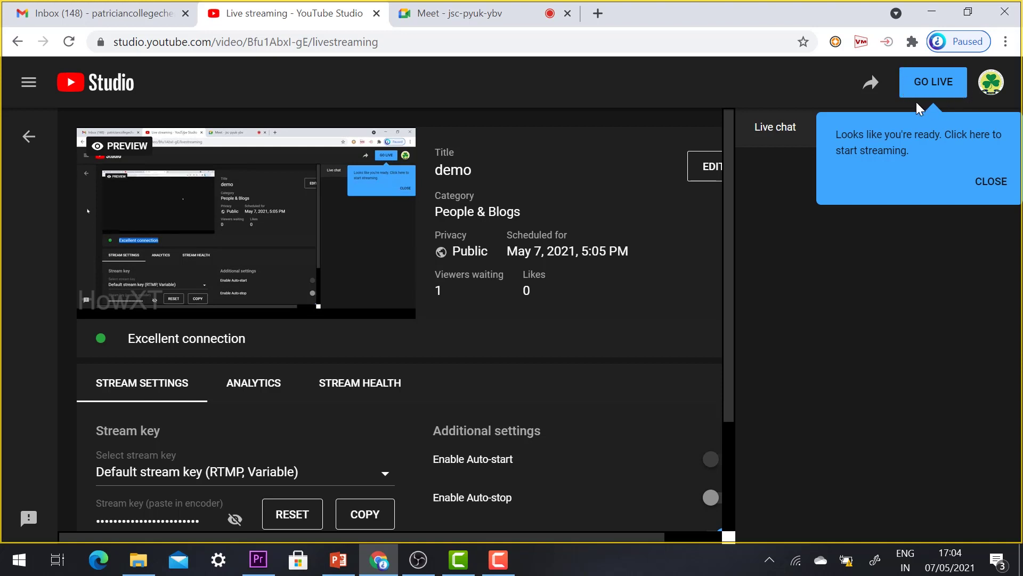
{"action": "left_click", "coordinate": [450, 9]}
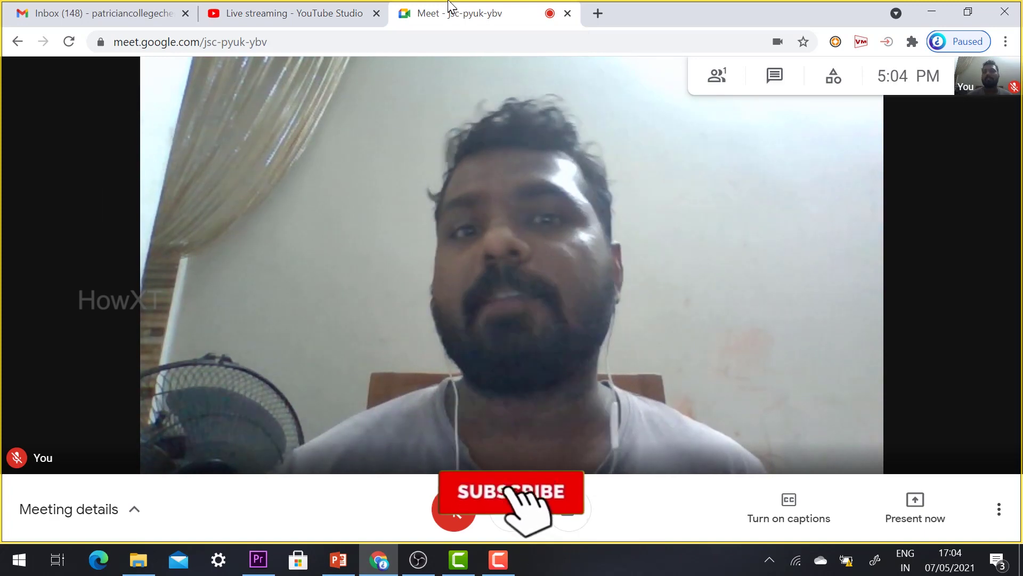
Step: Go live with the demo stream in YouTube Studio and bring the Google Meet meeting to the front for broadcasting
{"action": "left_click", "coordinate": [368, 20]}
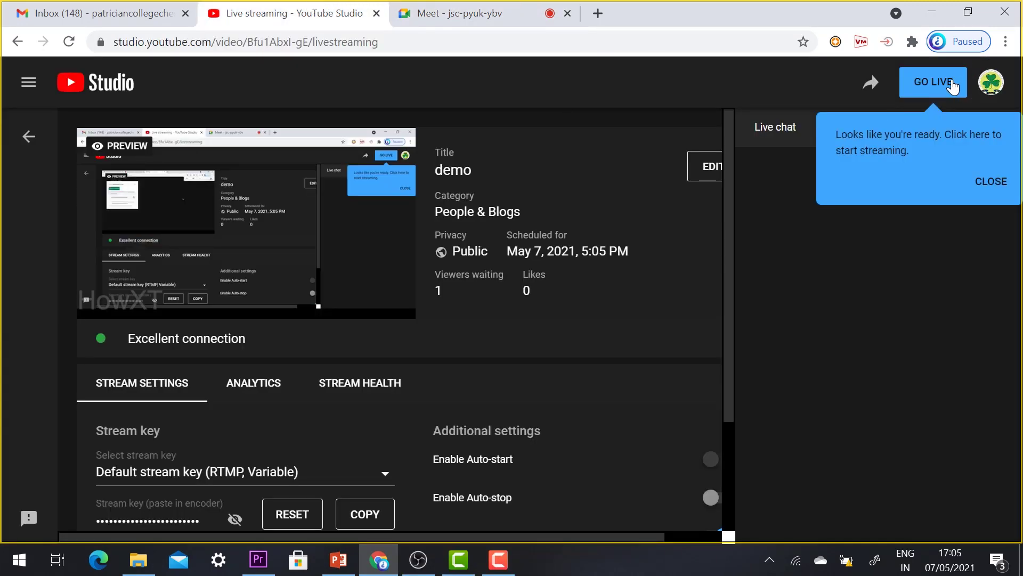
{"action": "left_click", "coordinate": [969, 149]}
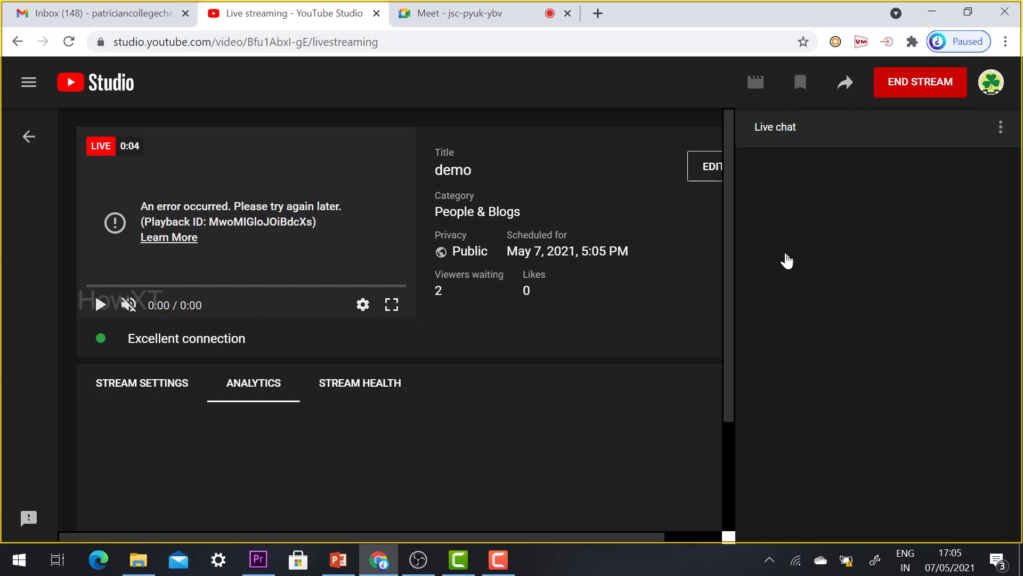
{"action": "left_click", "coordinate": [470, 12]}
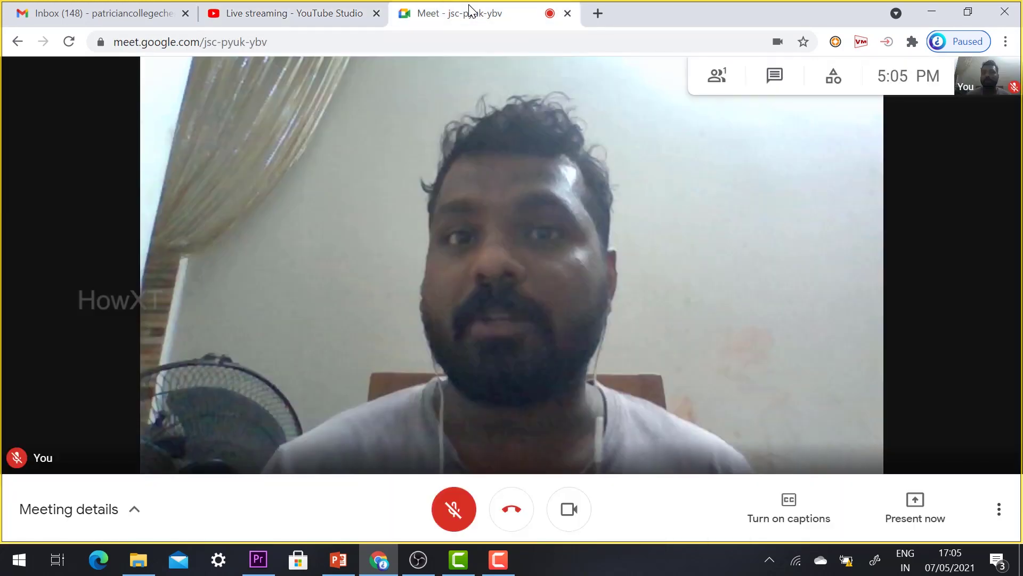
Step: Return to YouTube Studio and end the demo live stream for good
{"action": "left_click", "coordinate": [349, 15]}
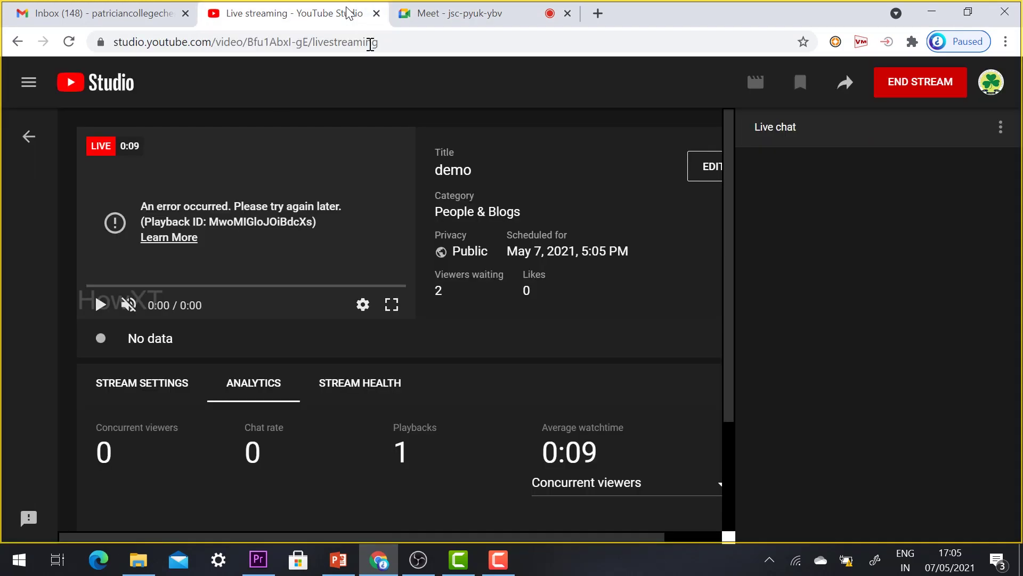
{"action": "left_click", "coordinate": [919, 85]}
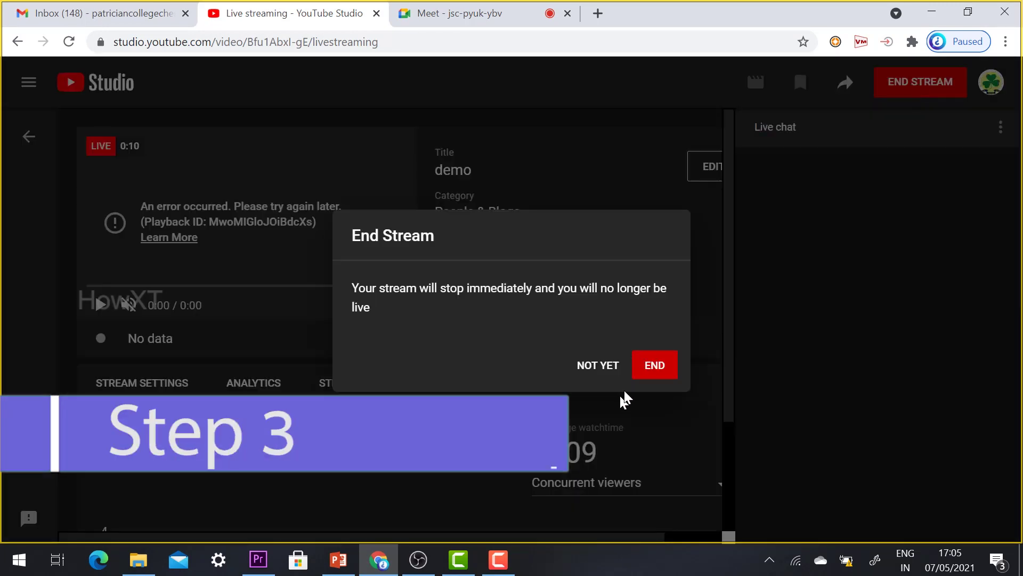
{"action": "left_click", "coordinate": [649, 368]}
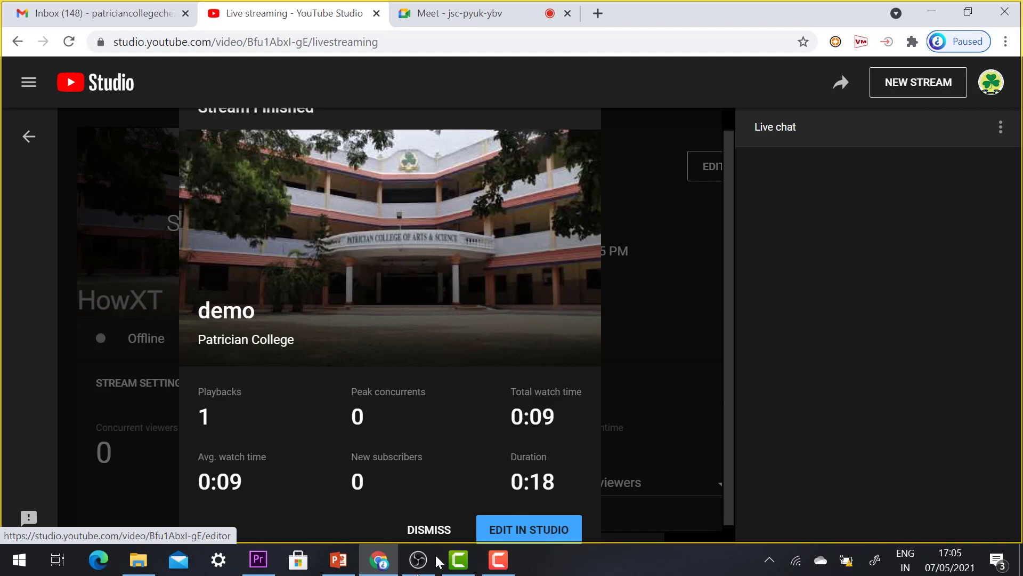
Step: Switch to OBS Studio, stop both streaming and recording, and return to the Google Meet meeting in Chrome
{"action": "left_click", "coordinate": [418, 559]}
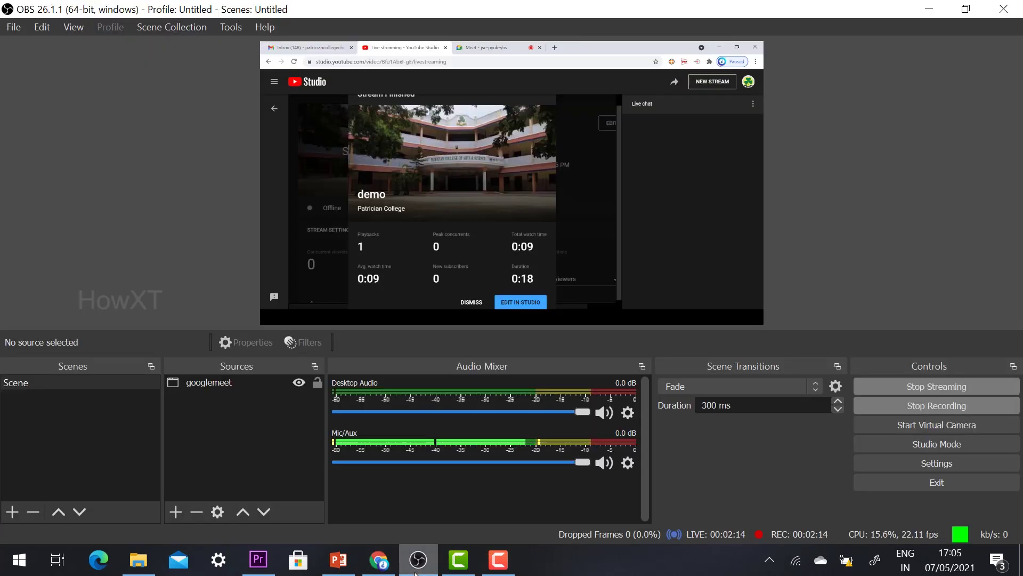
{"action": "left_click", "coordinate": [923, 384]}
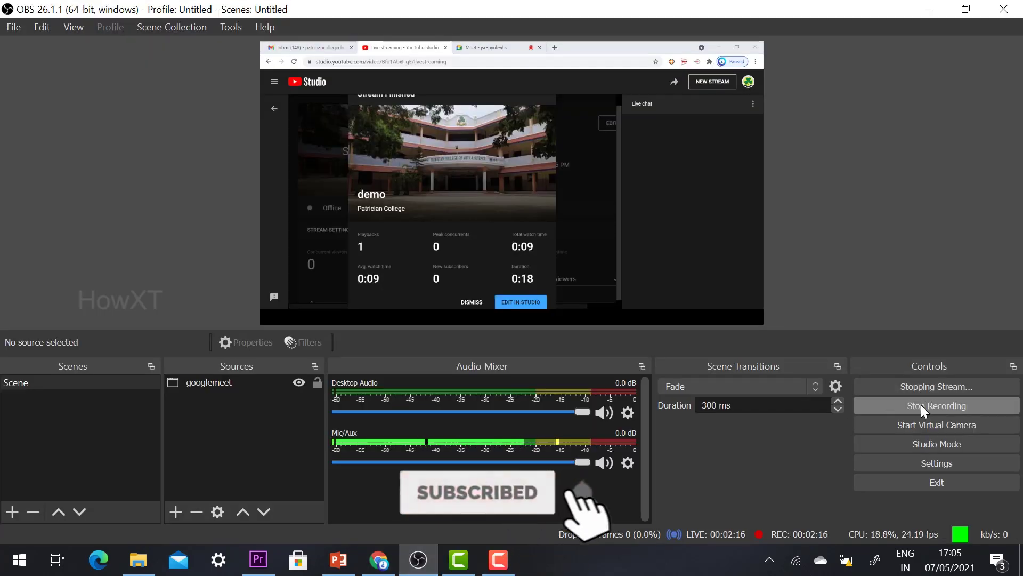
{"action": "left_click", "coordinate": [921, 404]}
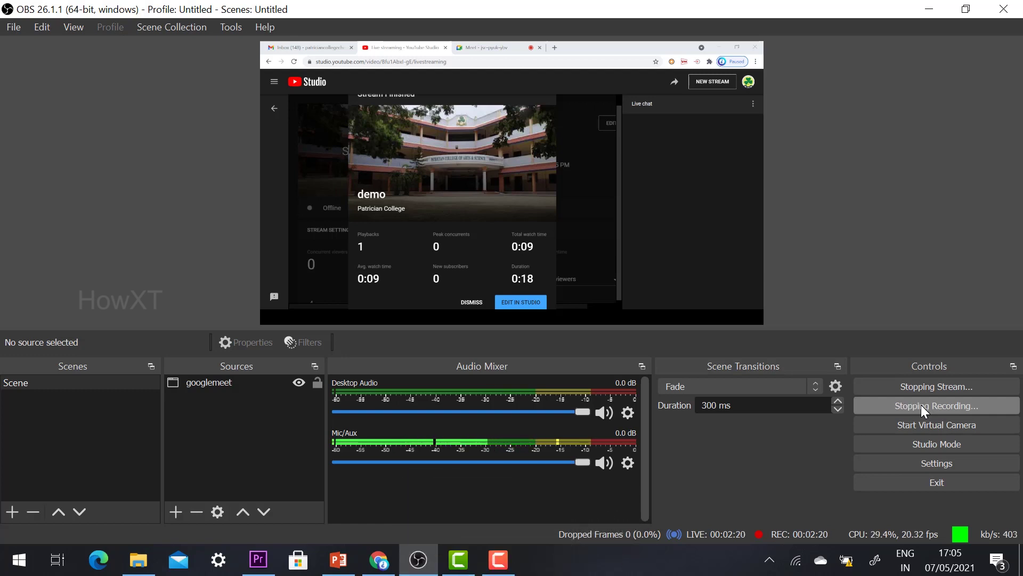
{"action": "key", "text": "alt+Tab"}
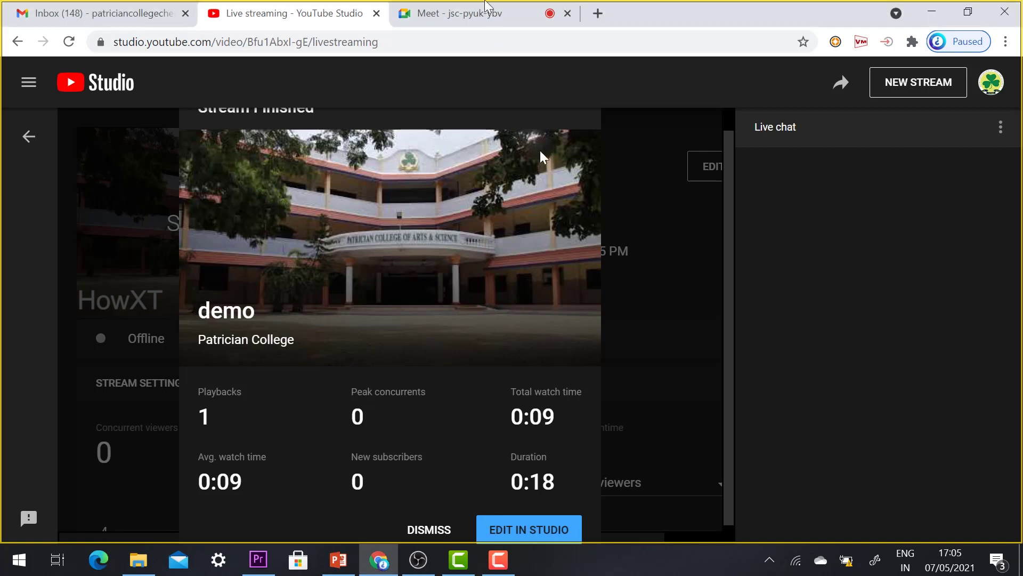
{"action": "left_click", "coordinate": [482, 13]}
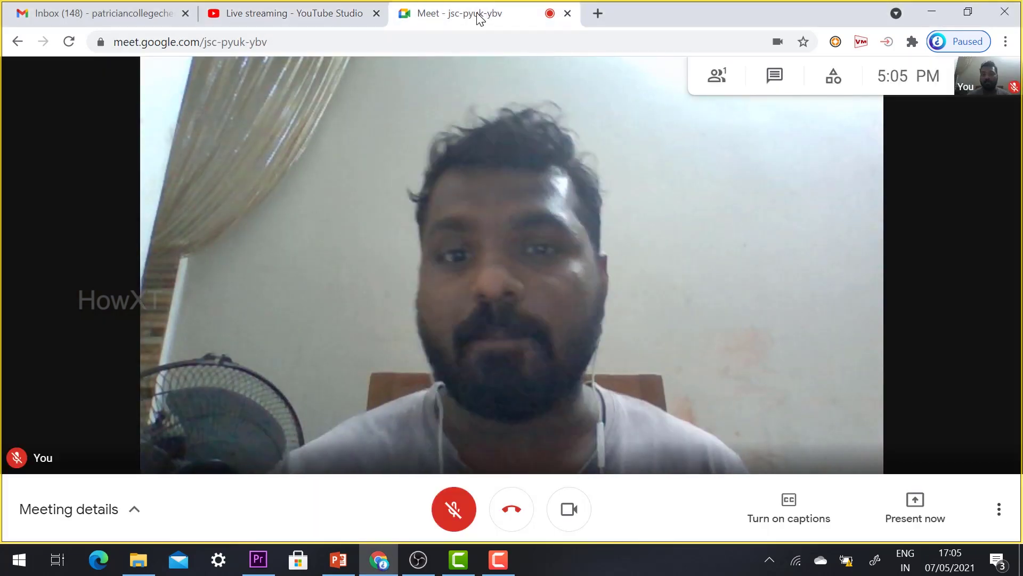